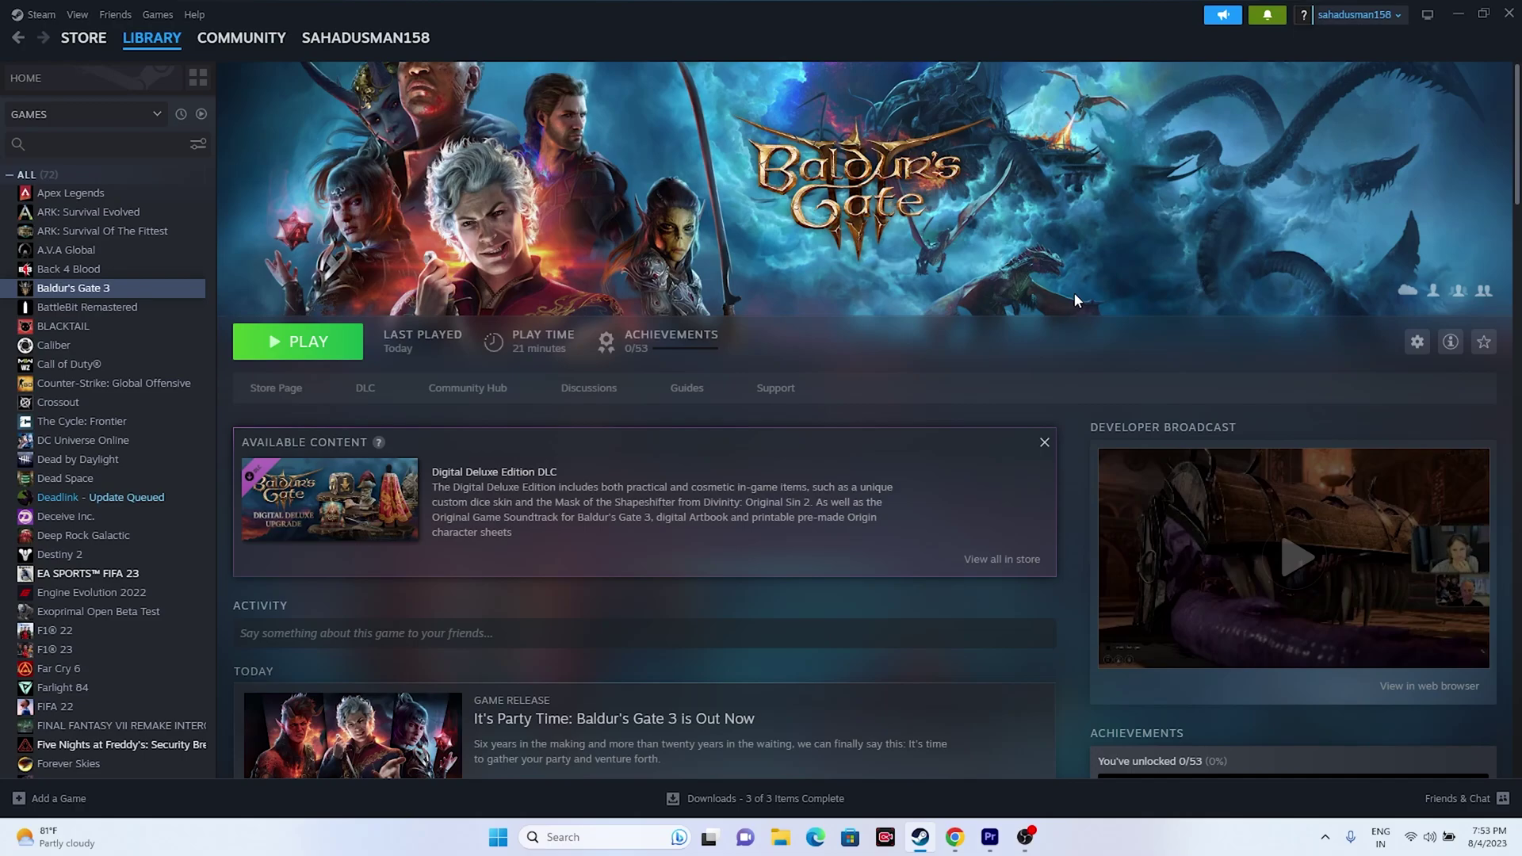
- Open the Controller settings in Baldur's Gate 3's Steam properties
right_click(84, 295)
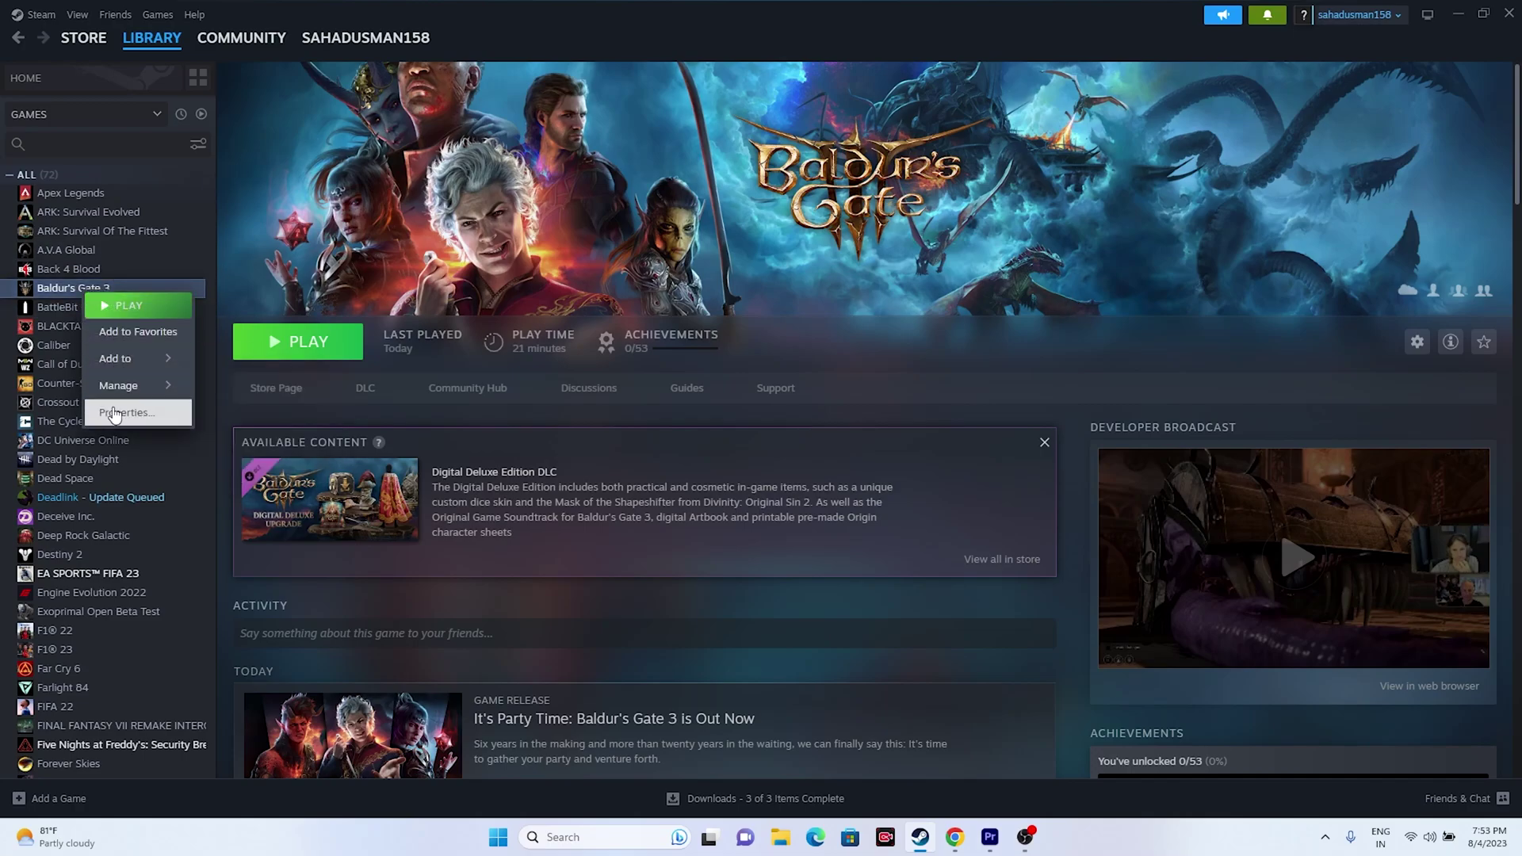
left_click(111, 410)
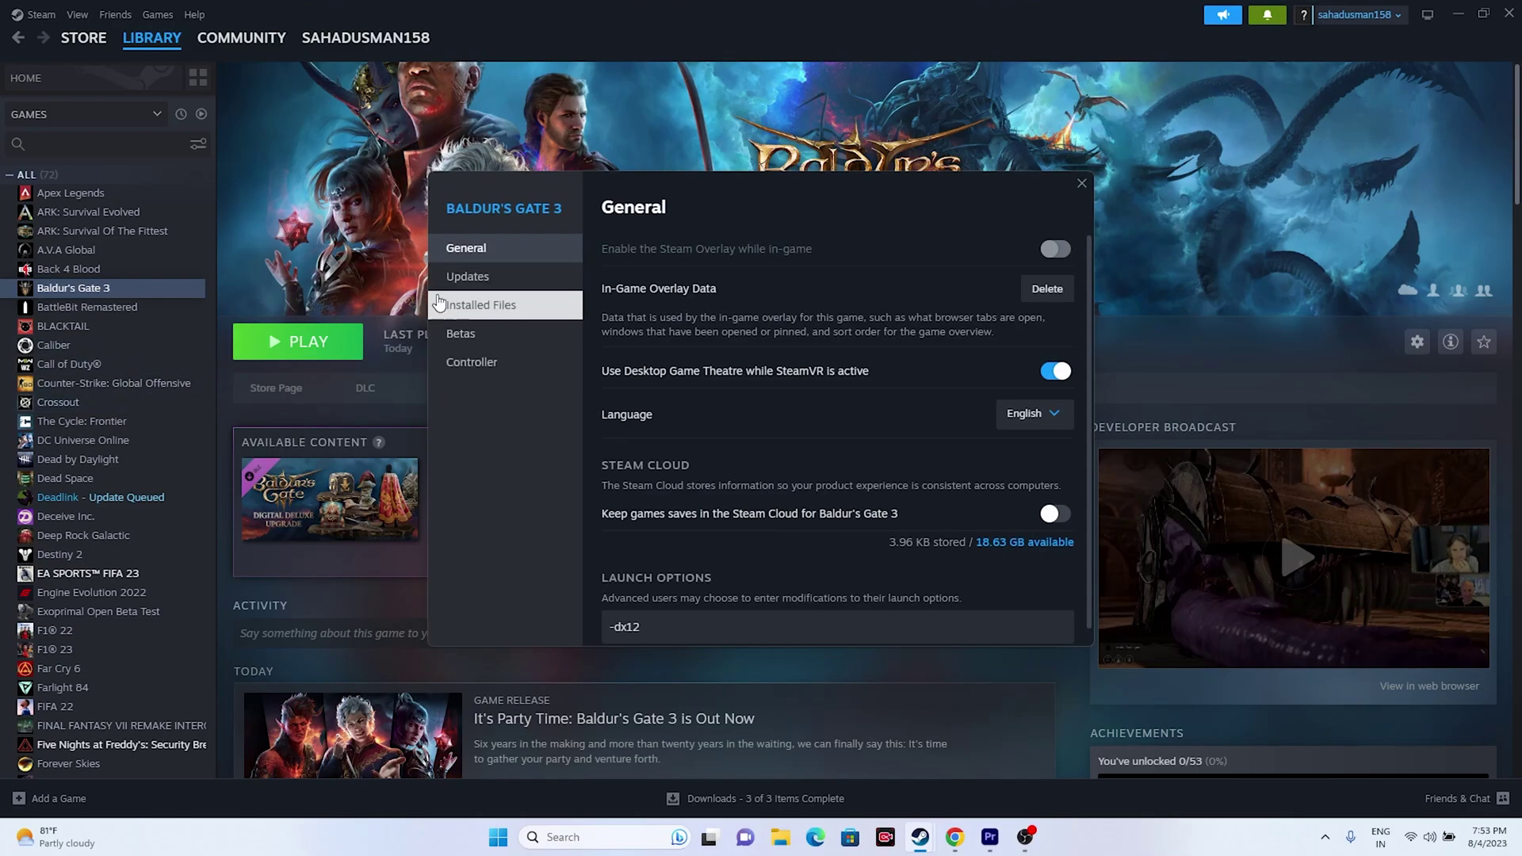
left_click(487, 362)
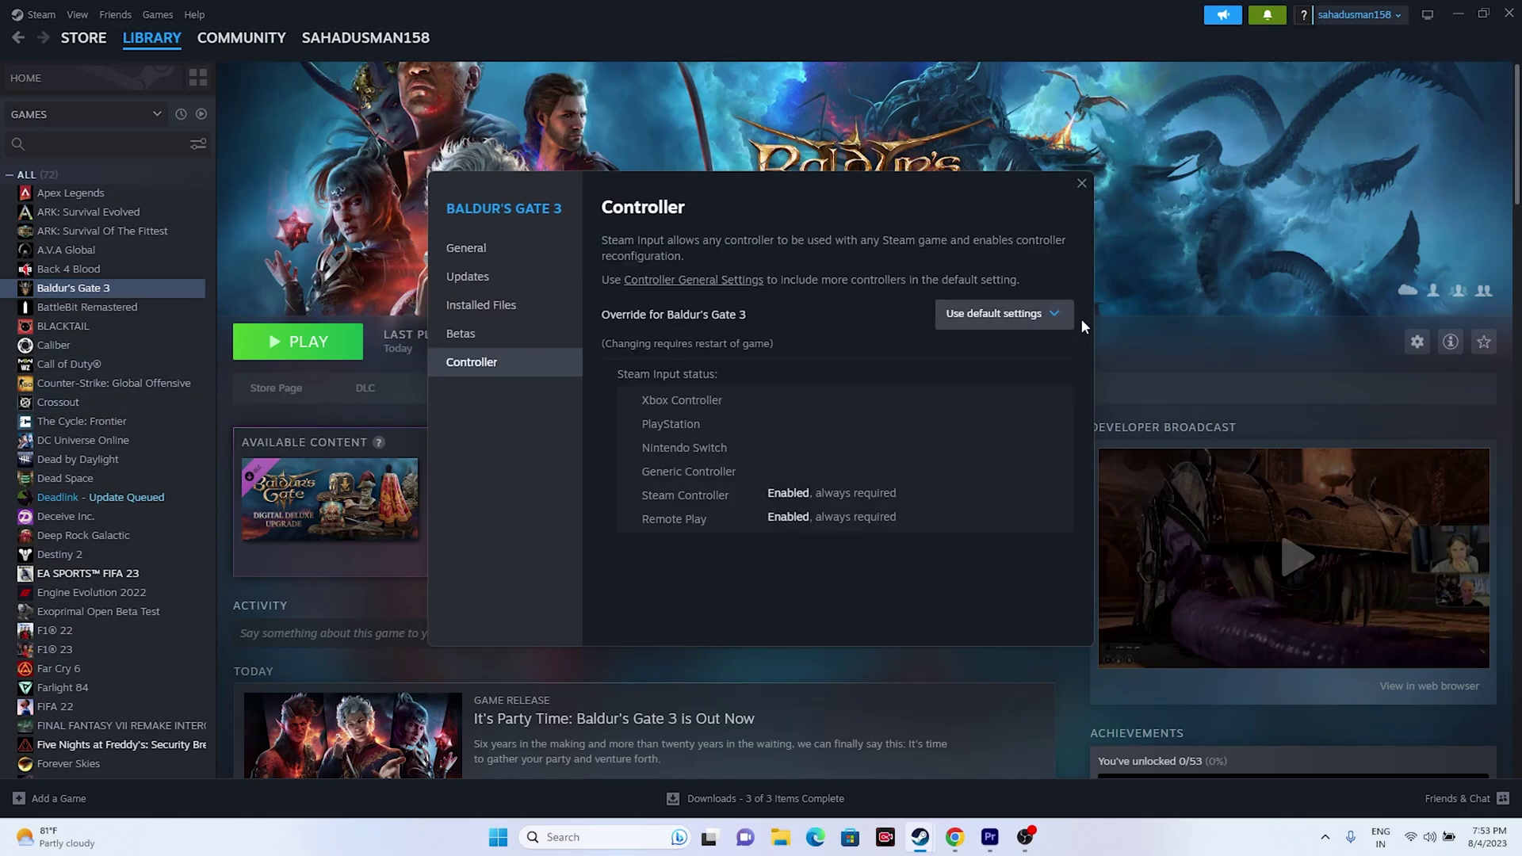
- Set the Steam Input override to Disable Steam Input and close the properties
left_click(995, 317)
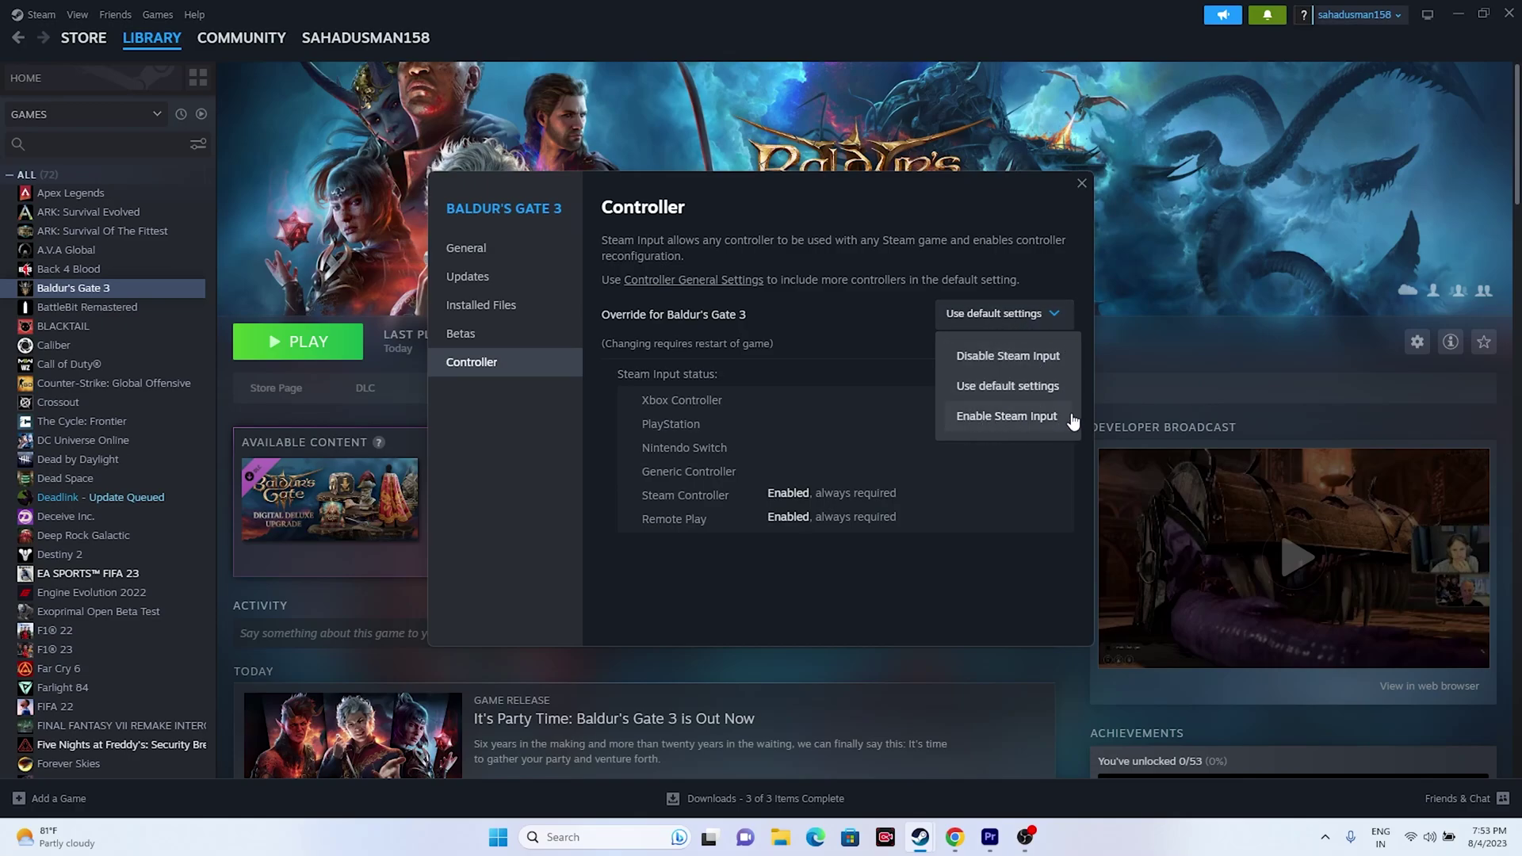
left_click(1021, 420)
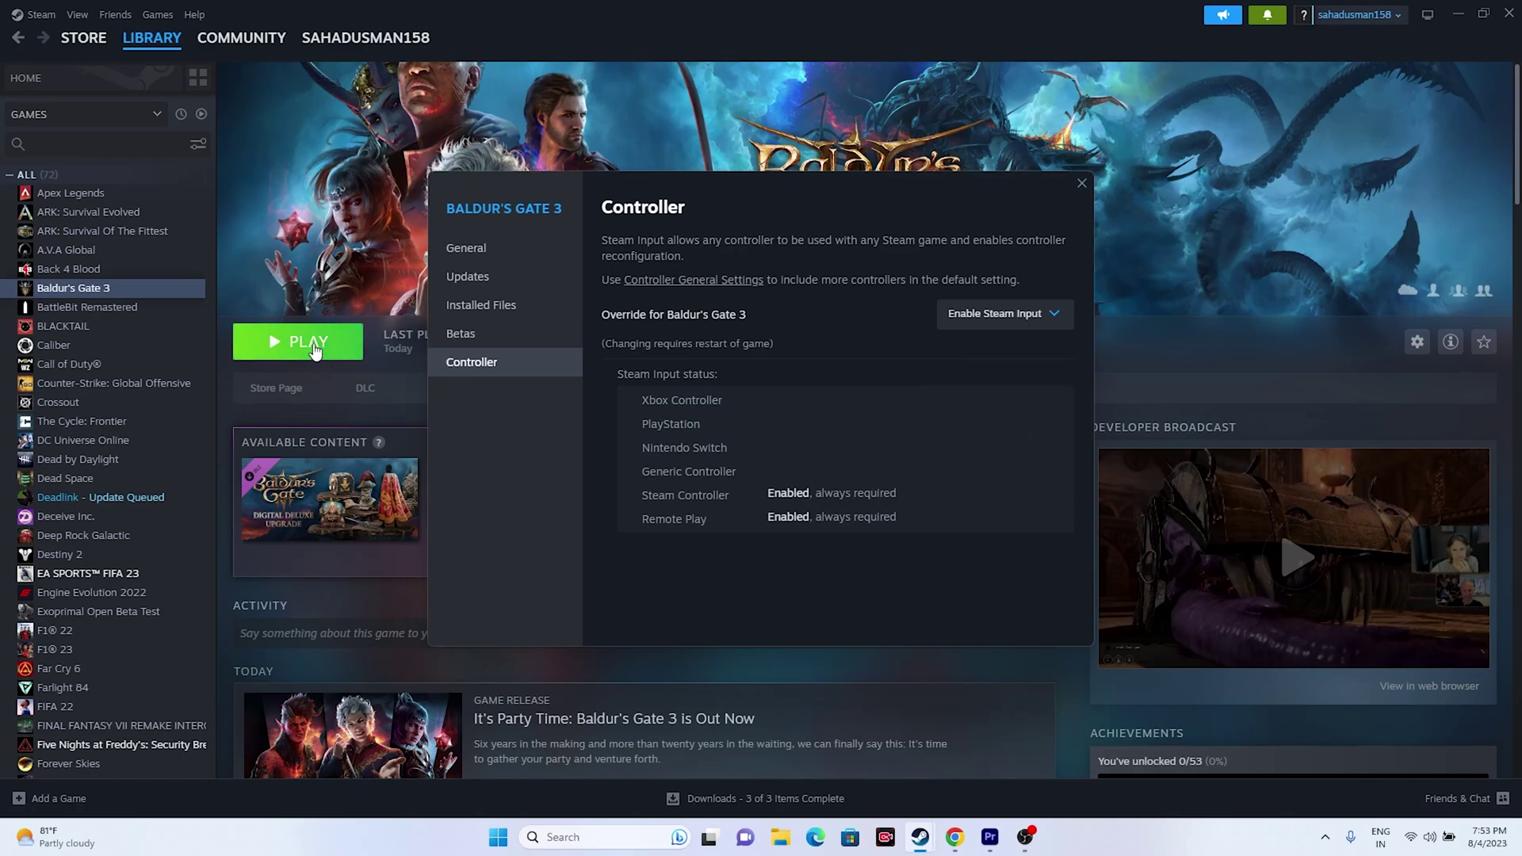
left_click(1019, 323)
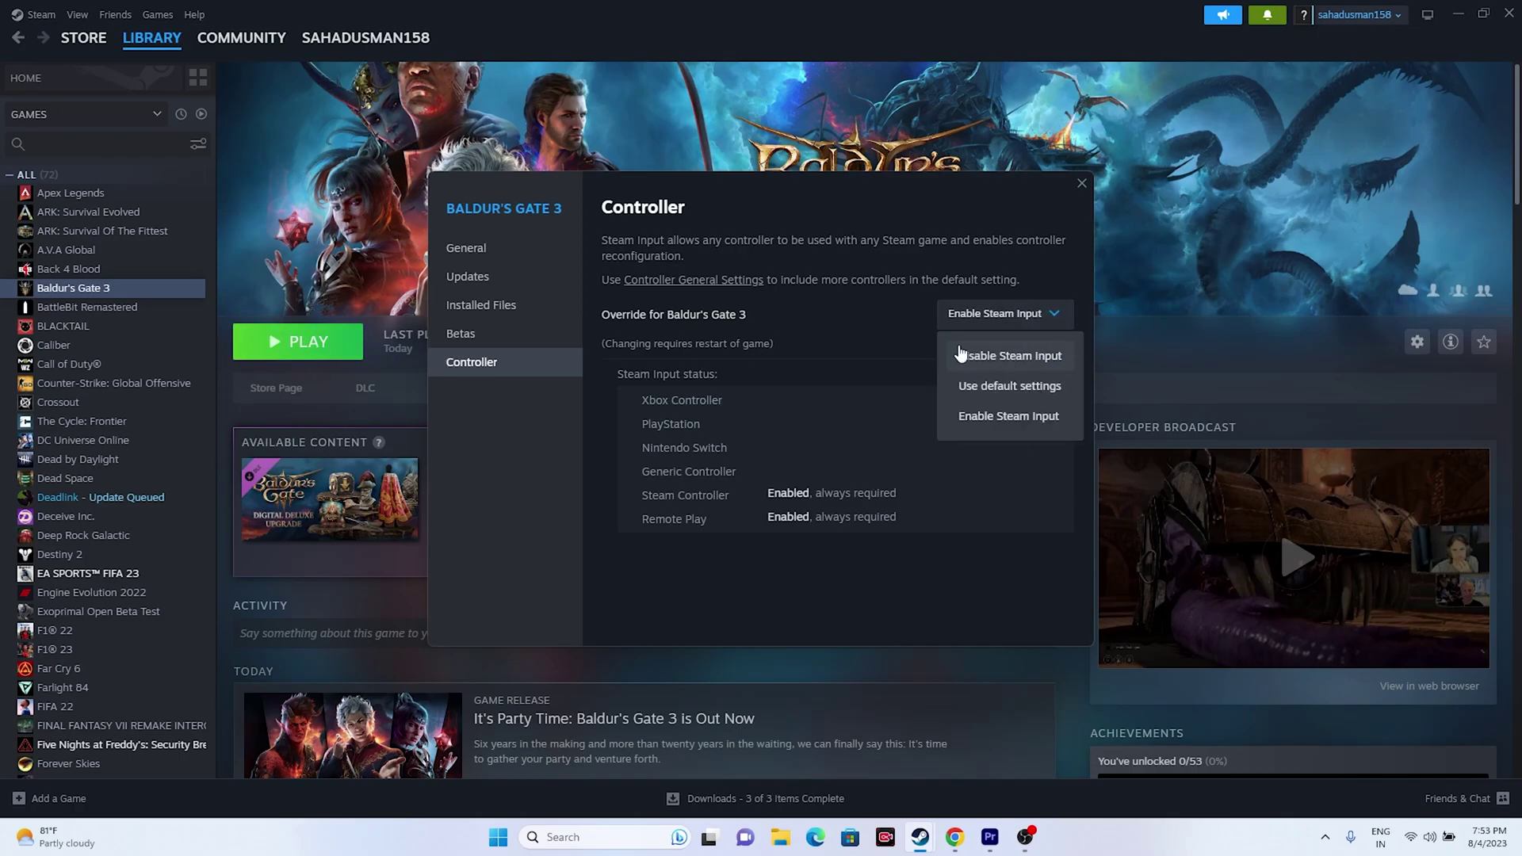
left_click(982, 356)
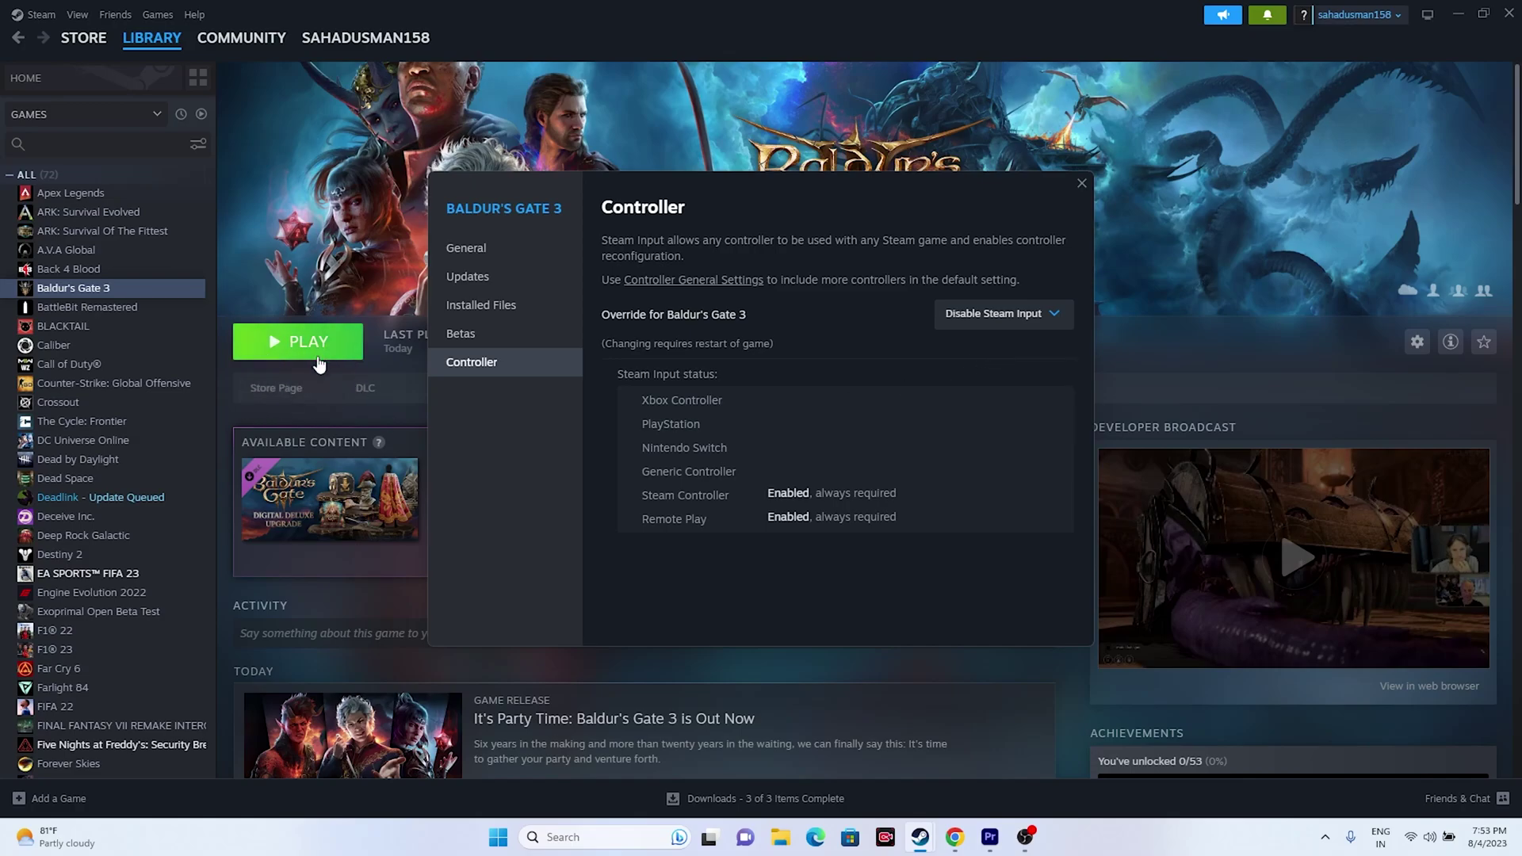
left_click(1011, 321)
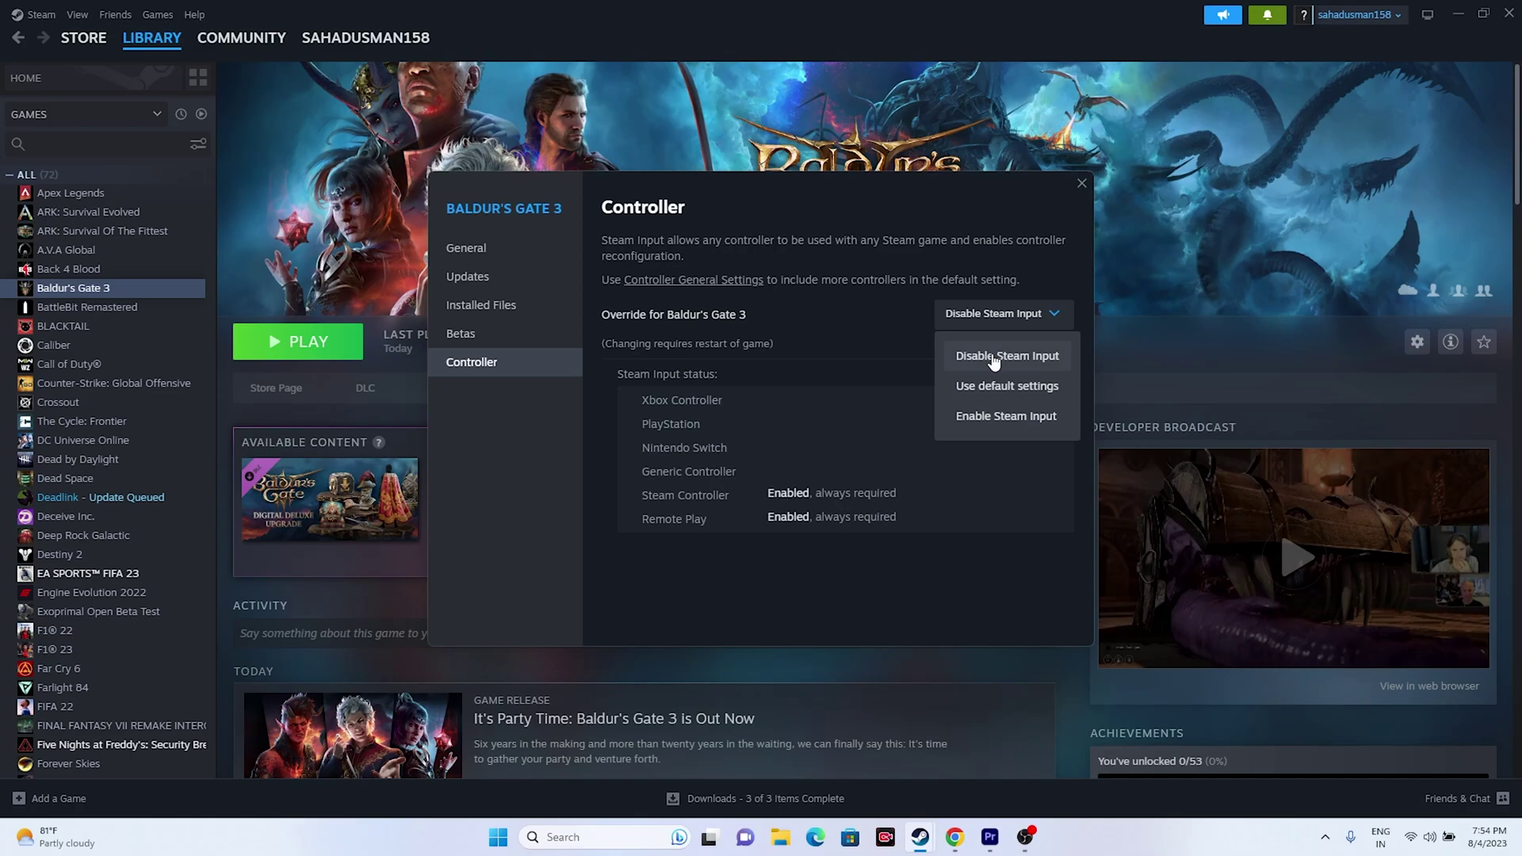
left_click(1071, 194)
left_click(1079, 184)
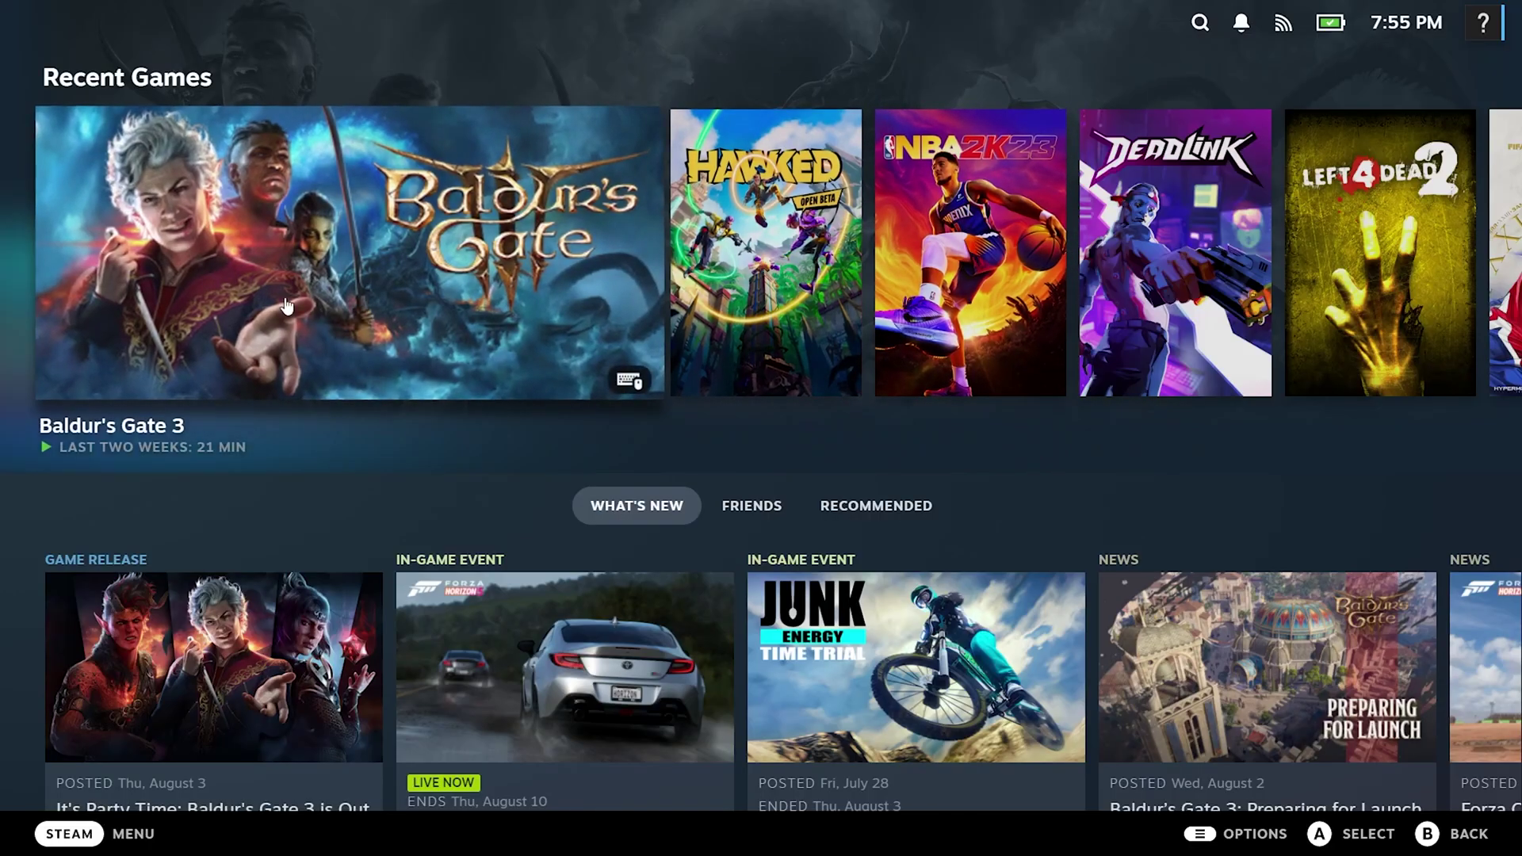
- Open the Baldur's Gate 3 page from Recent Games in Big Picture mode
left_click(287, 306)
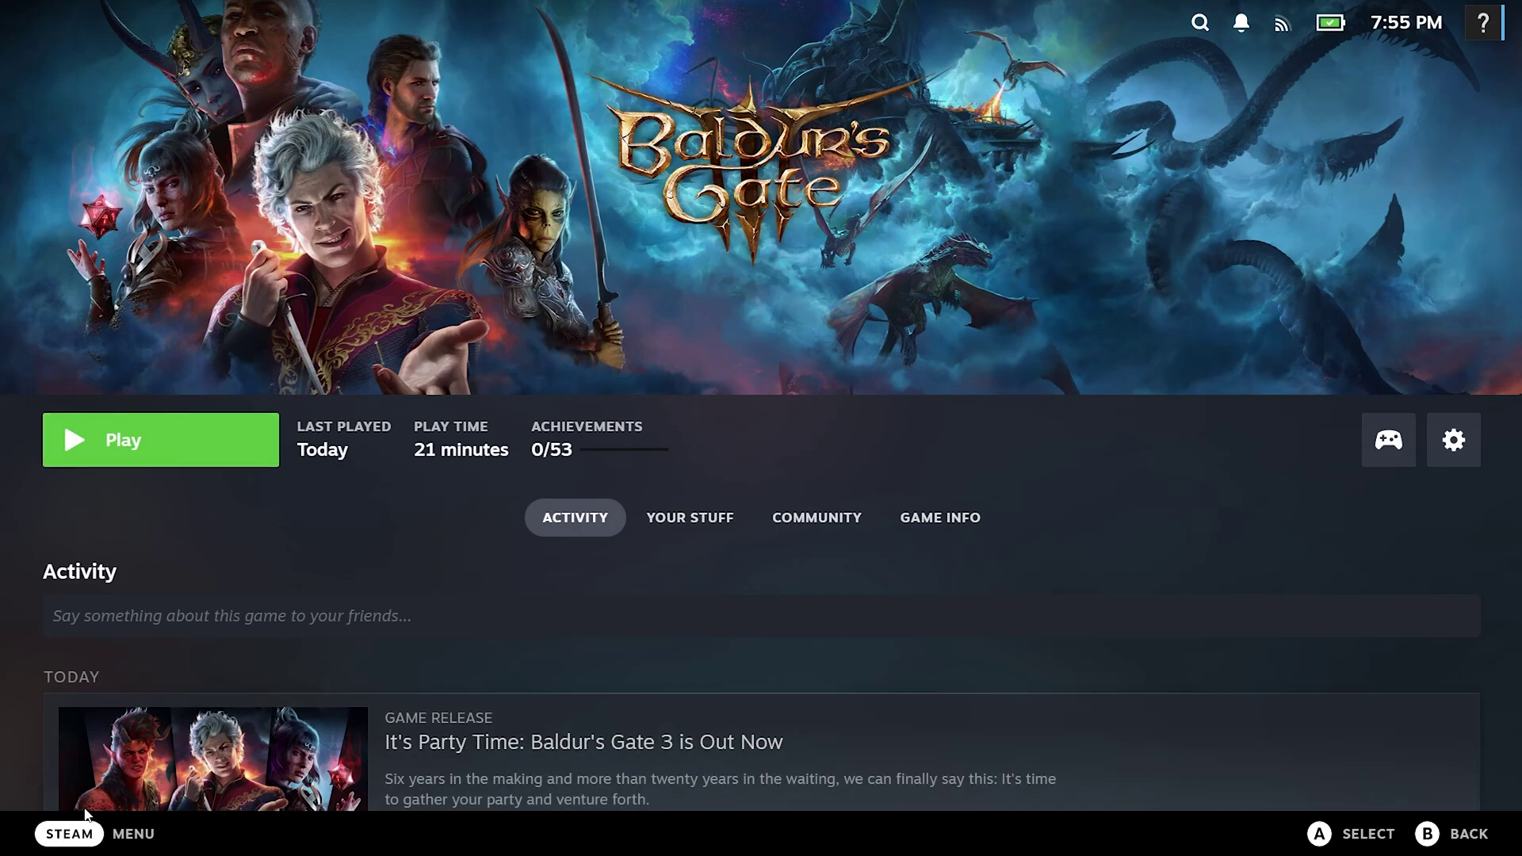
- Exit Big Picture mode through the Steam menu's Power options
left_click(69, 833)
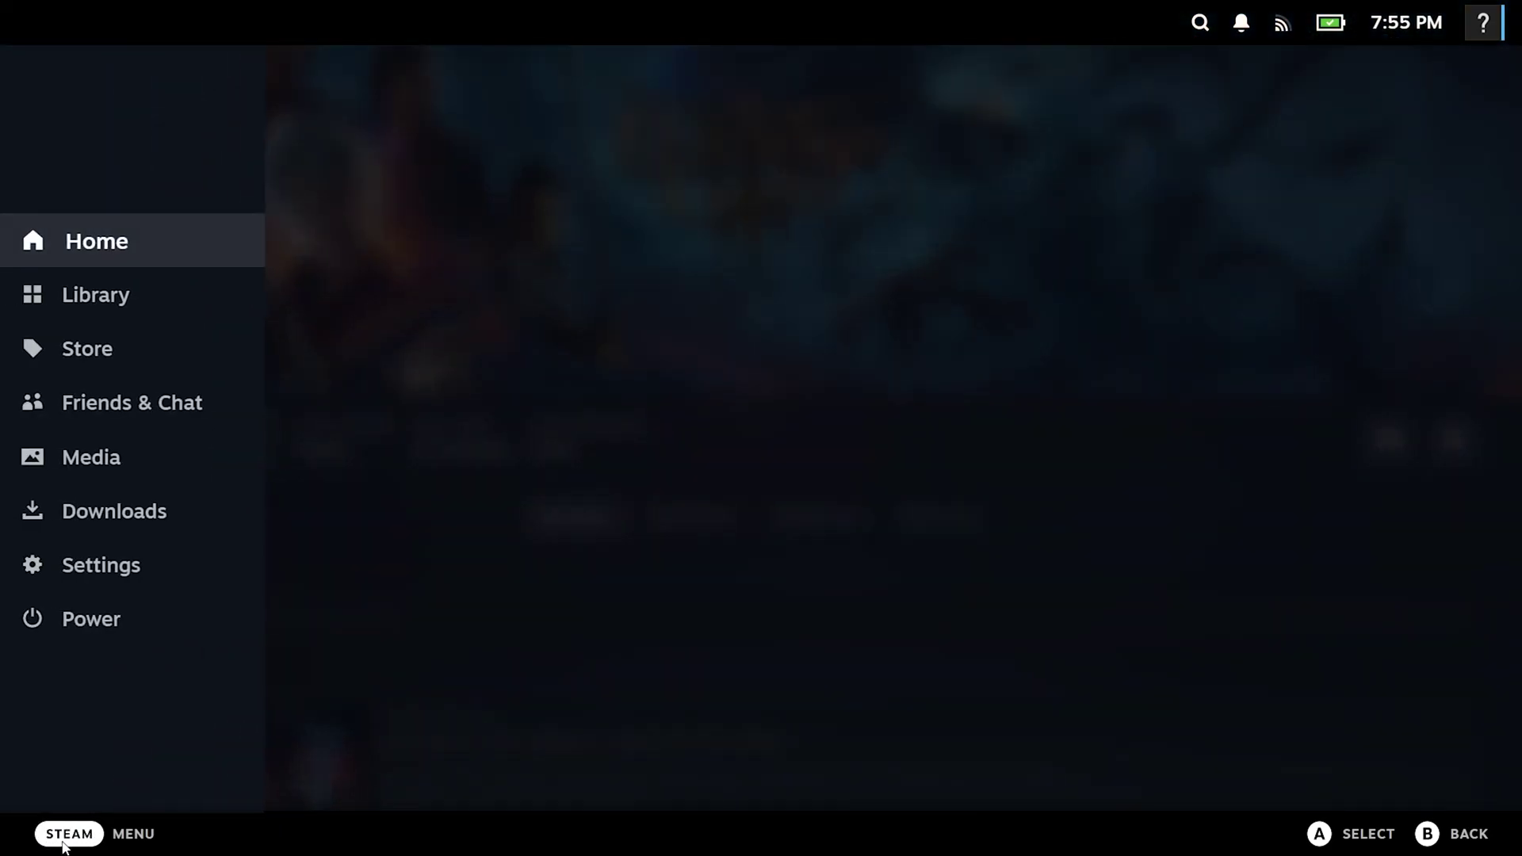
left_click(77, 634)
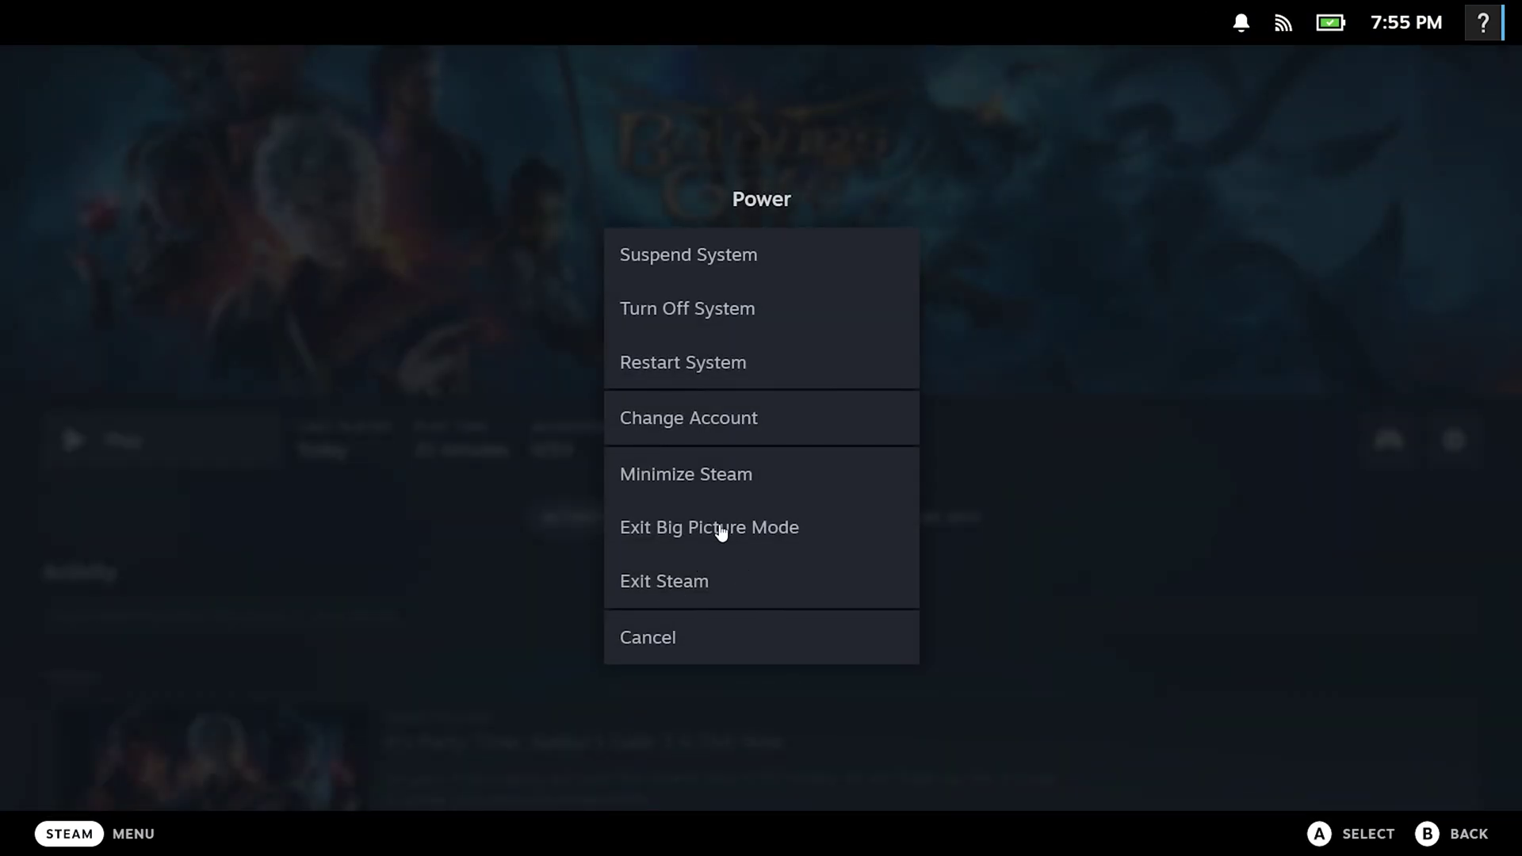
left_click(770, 541)
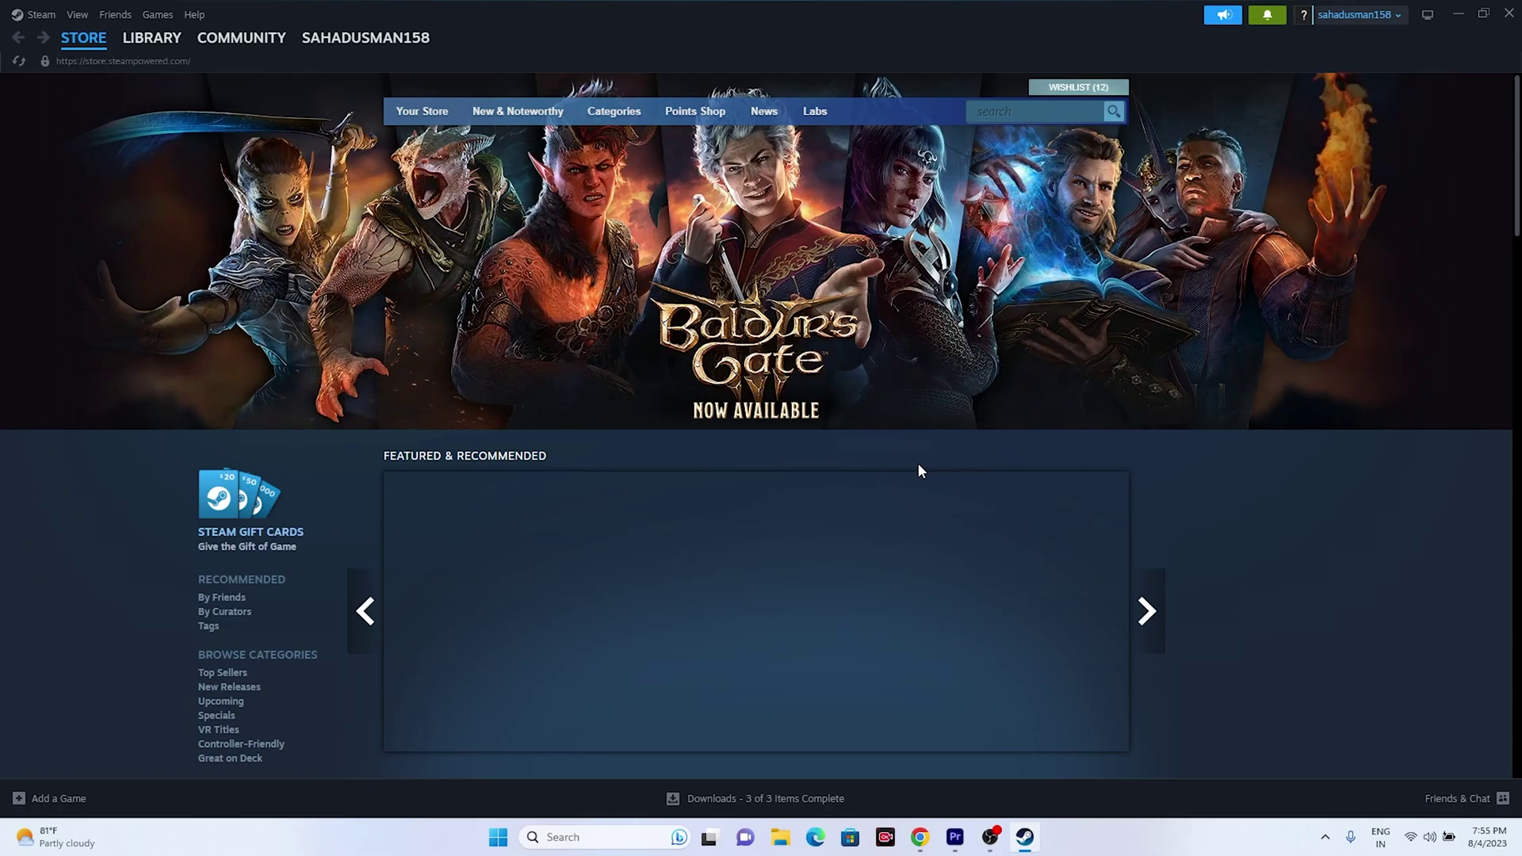
- Reopen and close Baldur's Gate 3's properties from the Library, then minimise Steam
left_click(152, 43)
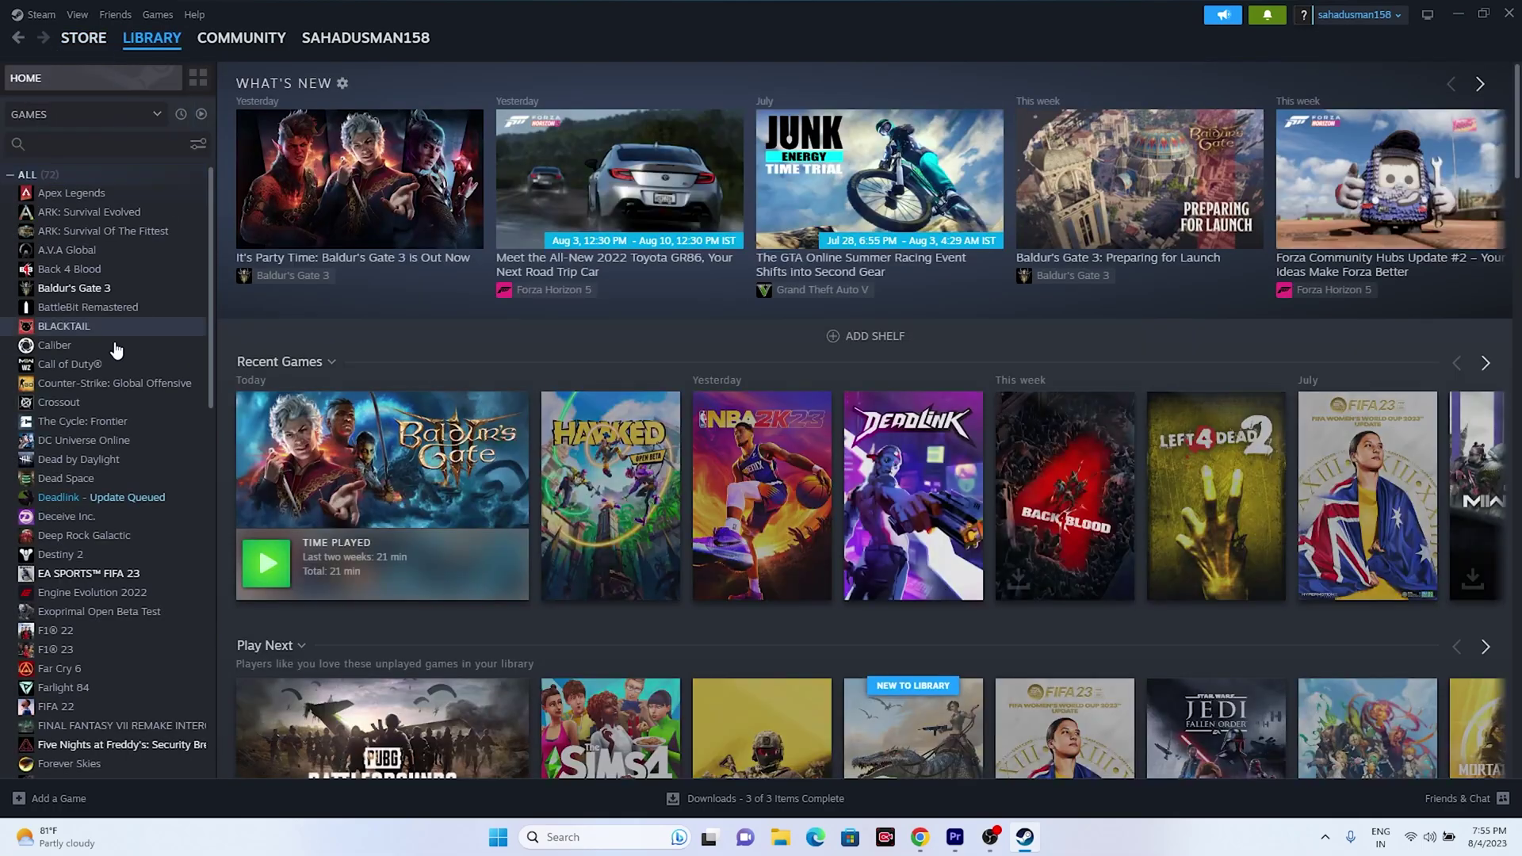
left_click(91, 290)
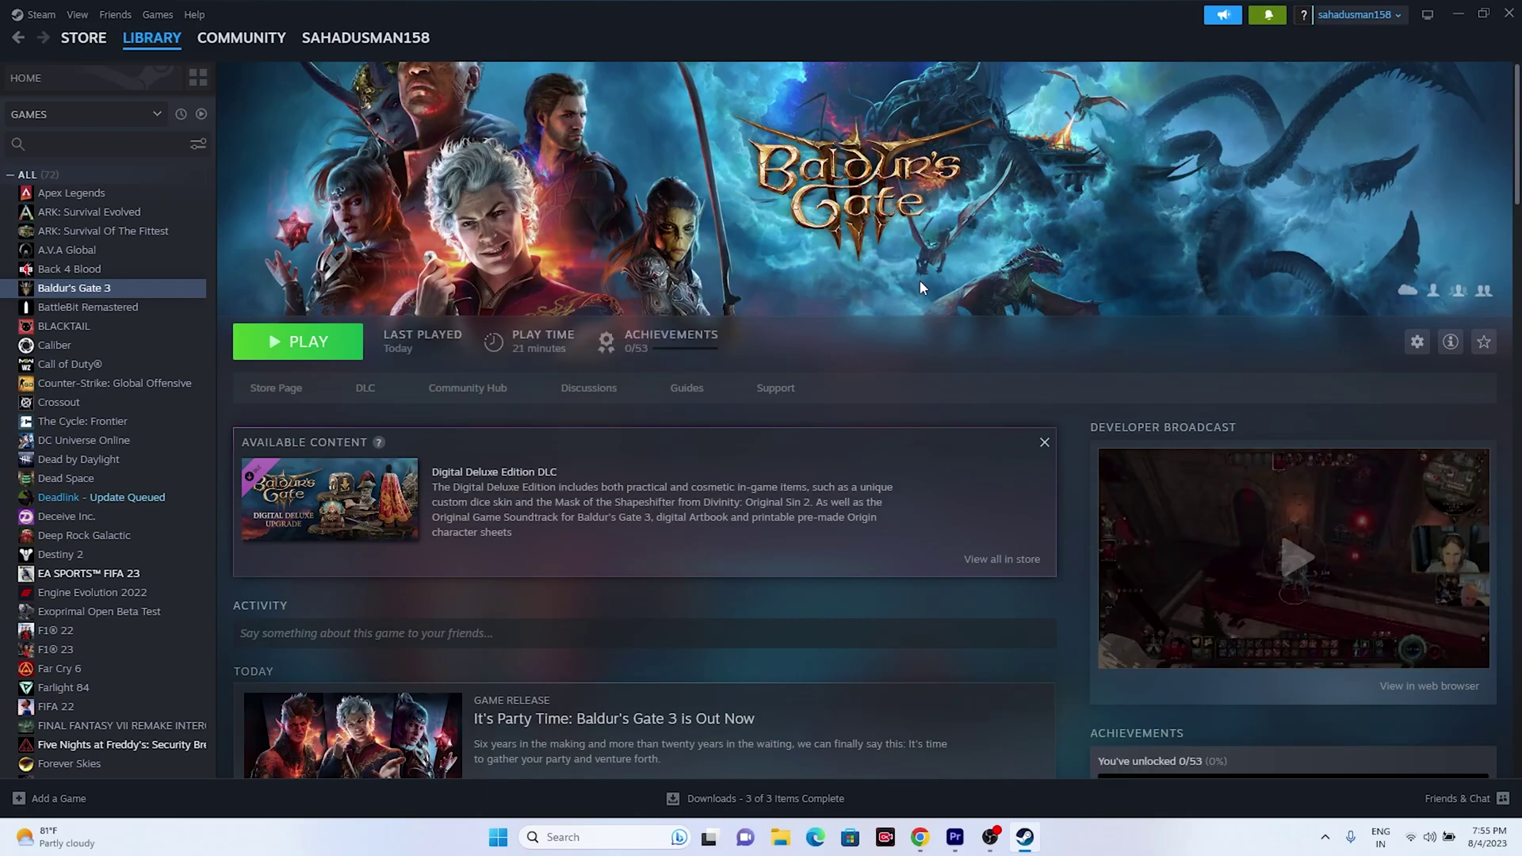
right_click(102, 295)
left_click(146, 418)
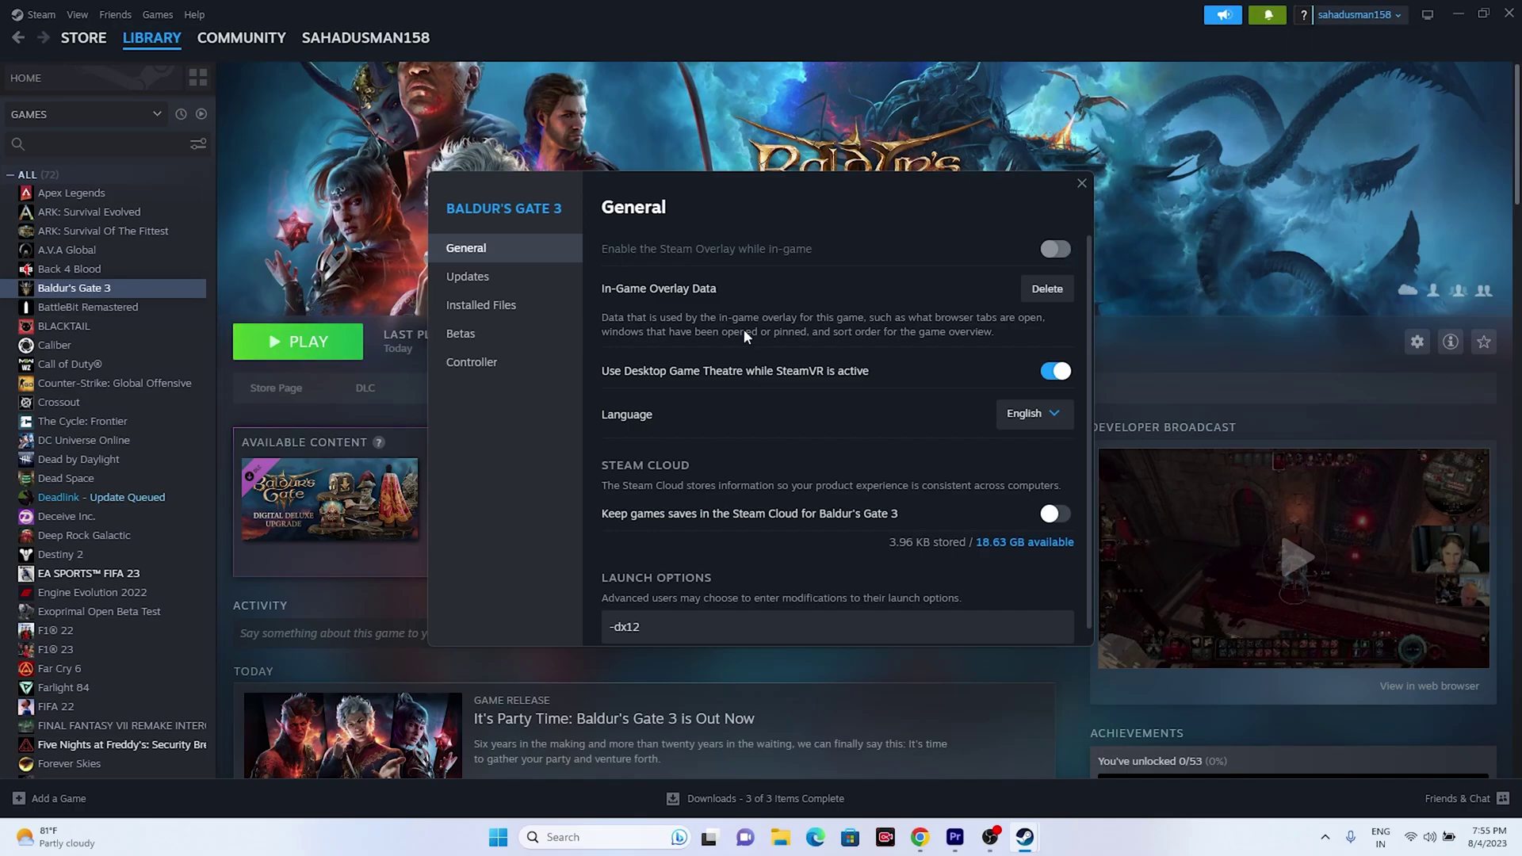
left_click(1081, 183)
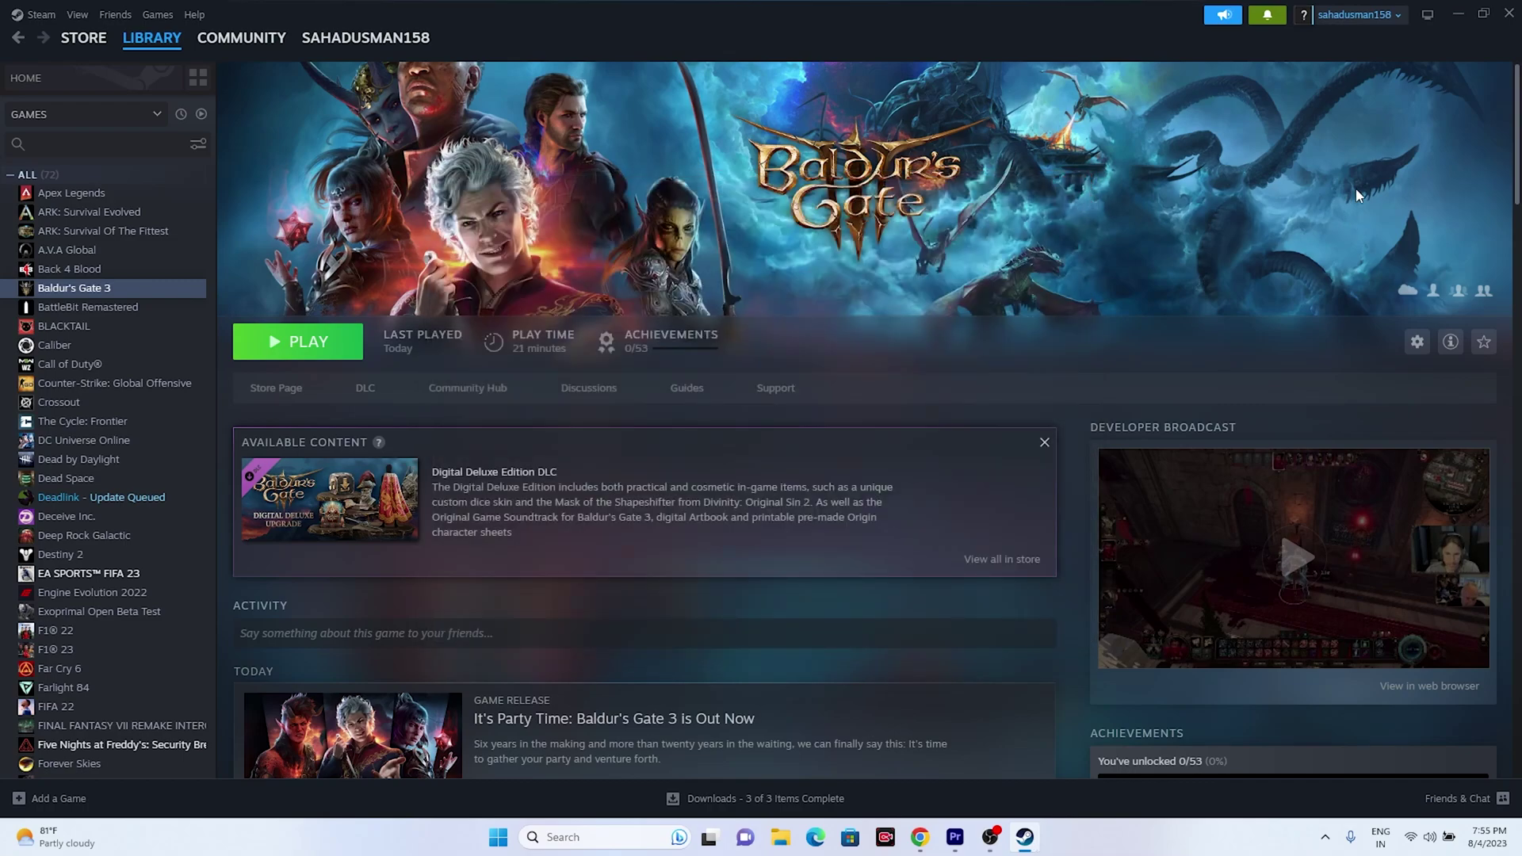
left_click(1462, 16)
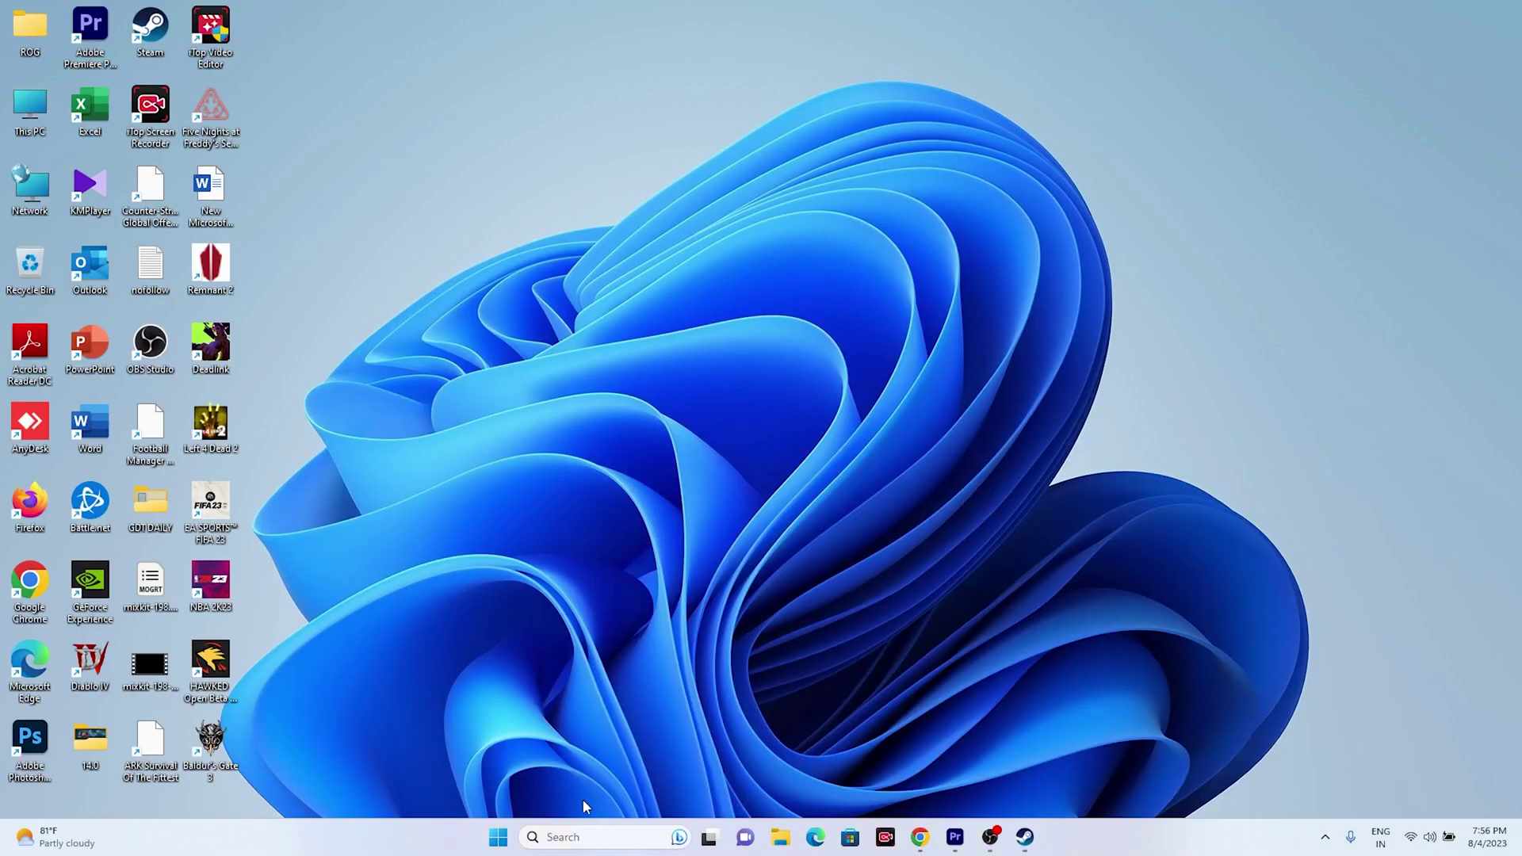
right_click(504, 840)
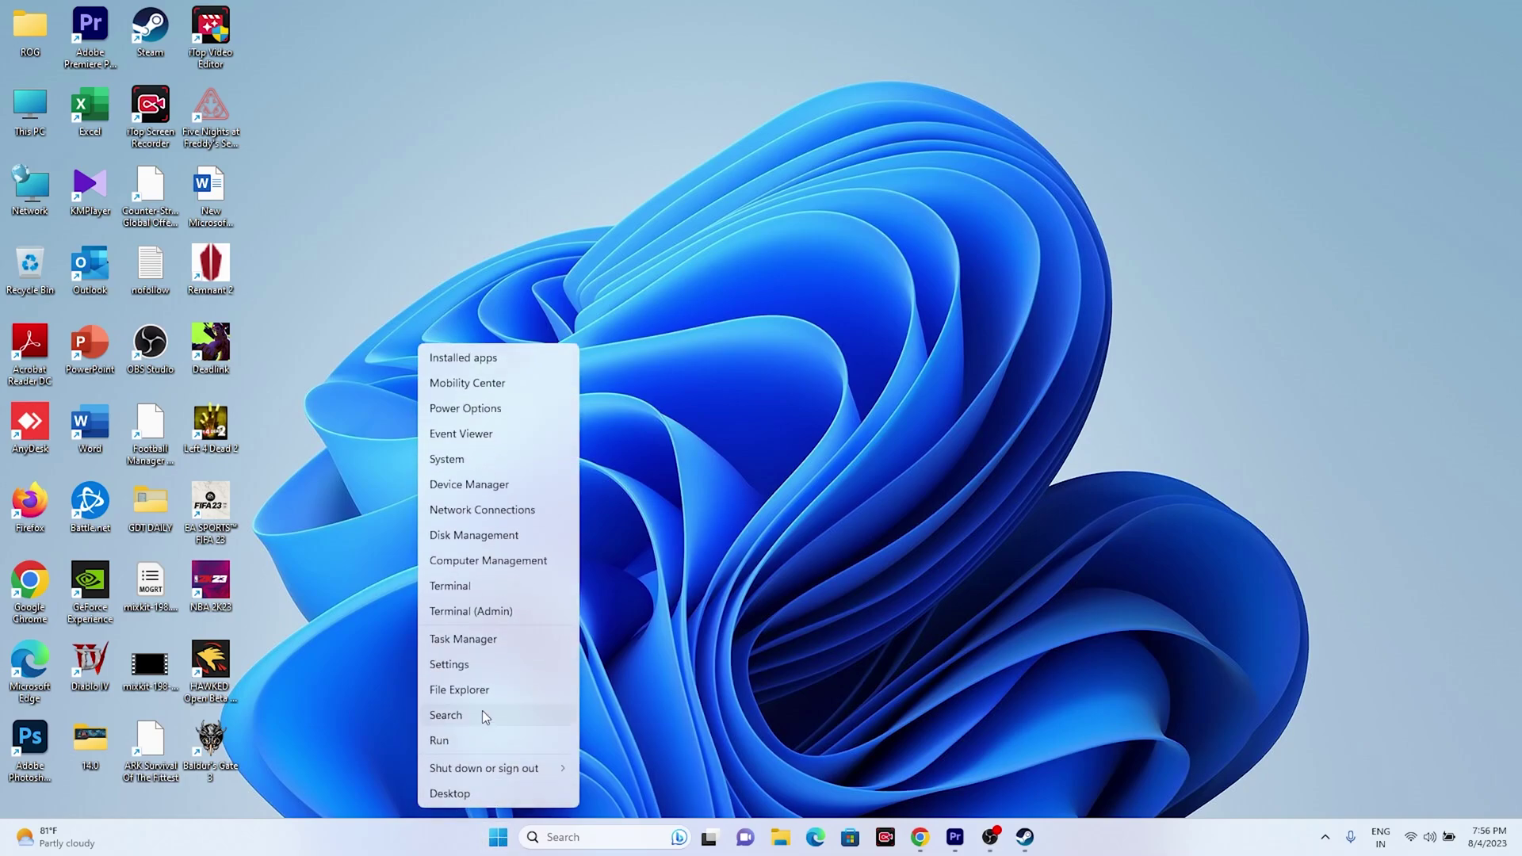
left_click(504, 643)
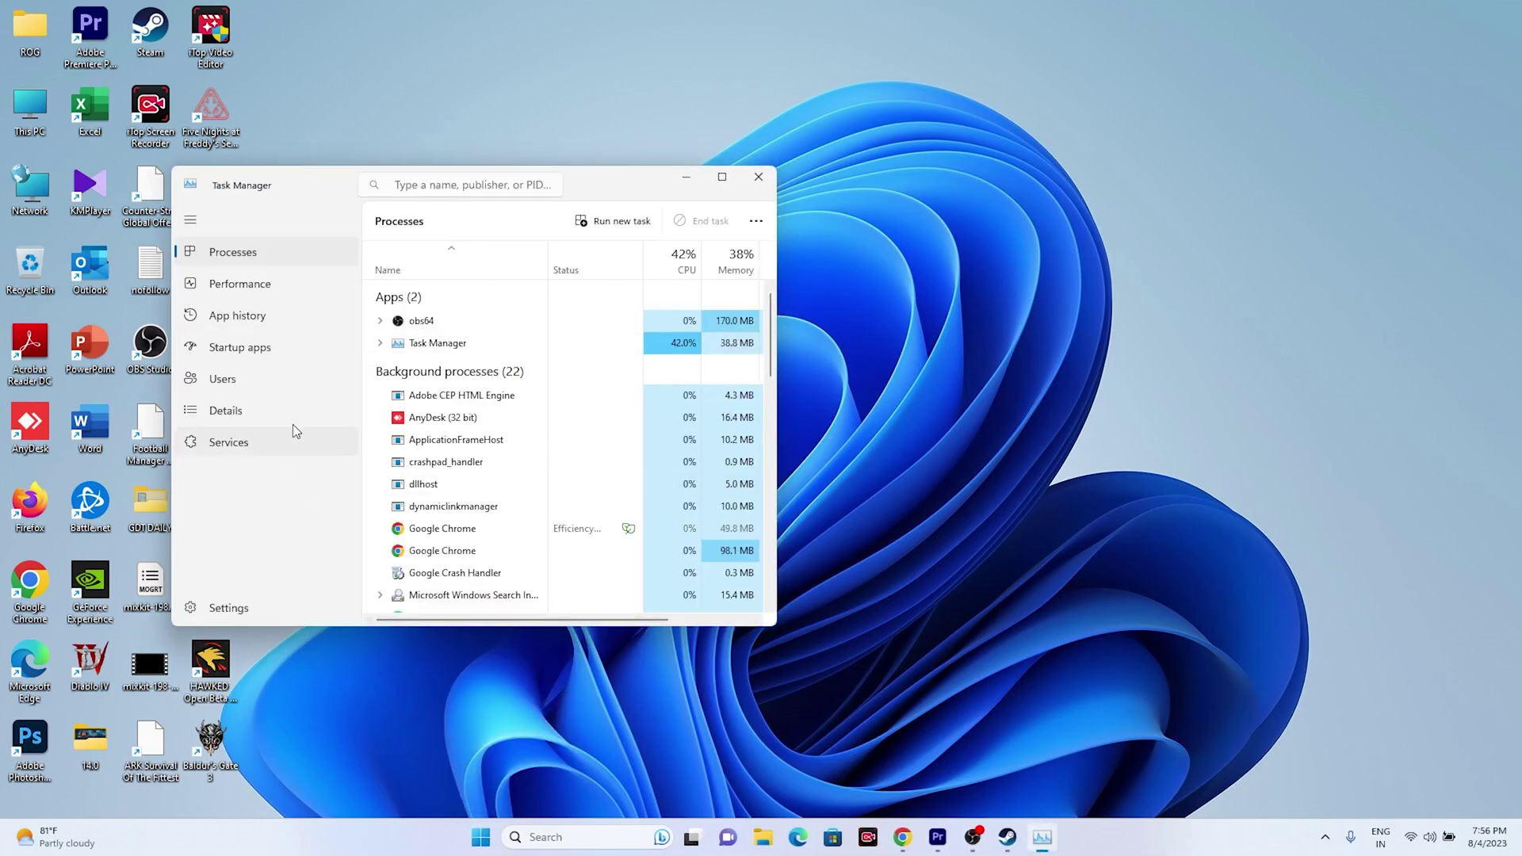
left_click(721, 176)
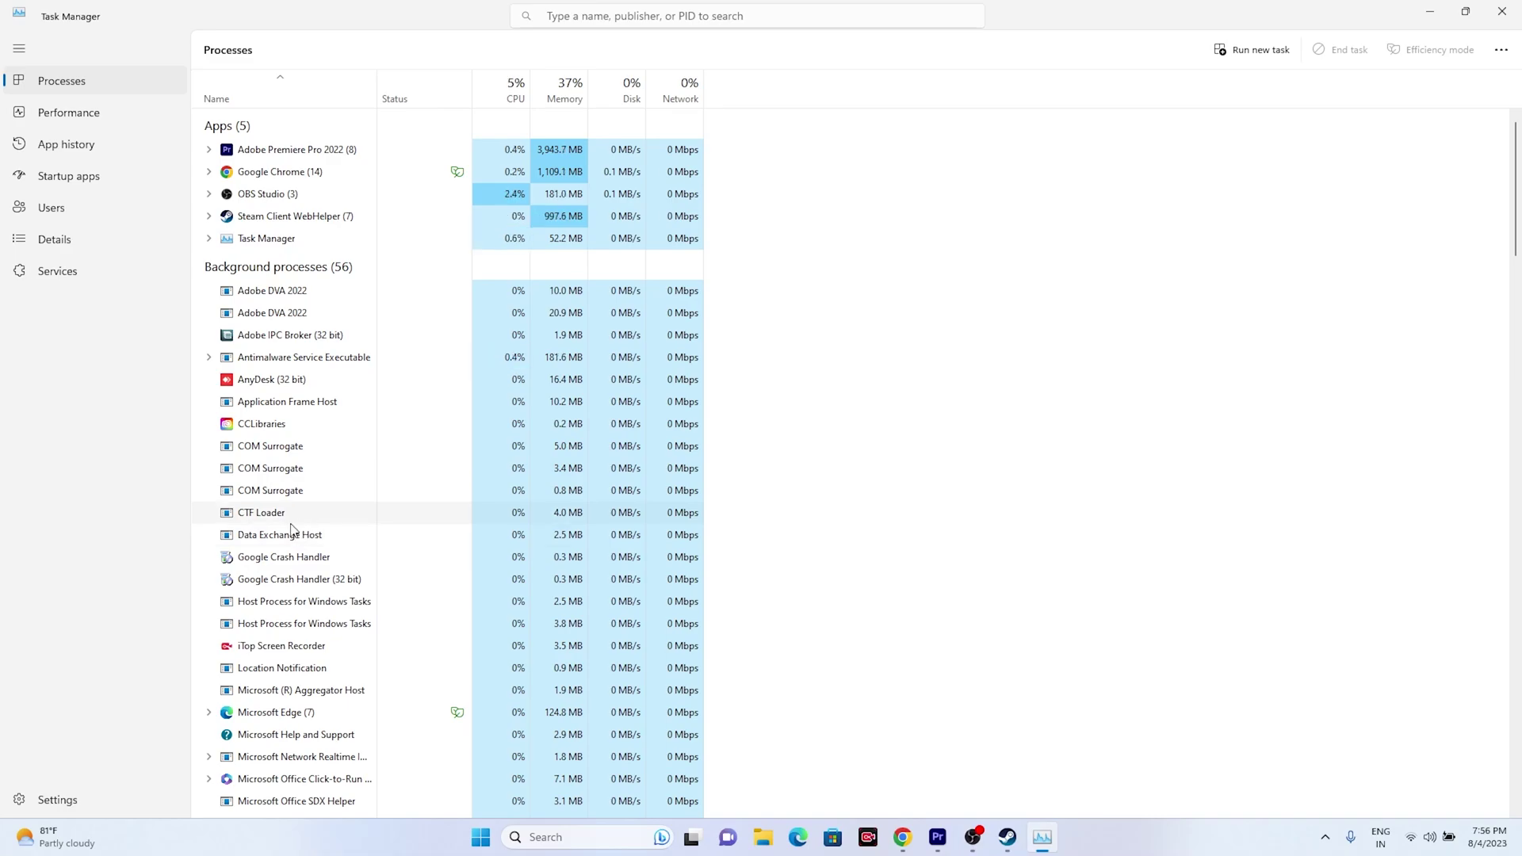
right_click(288, 491)
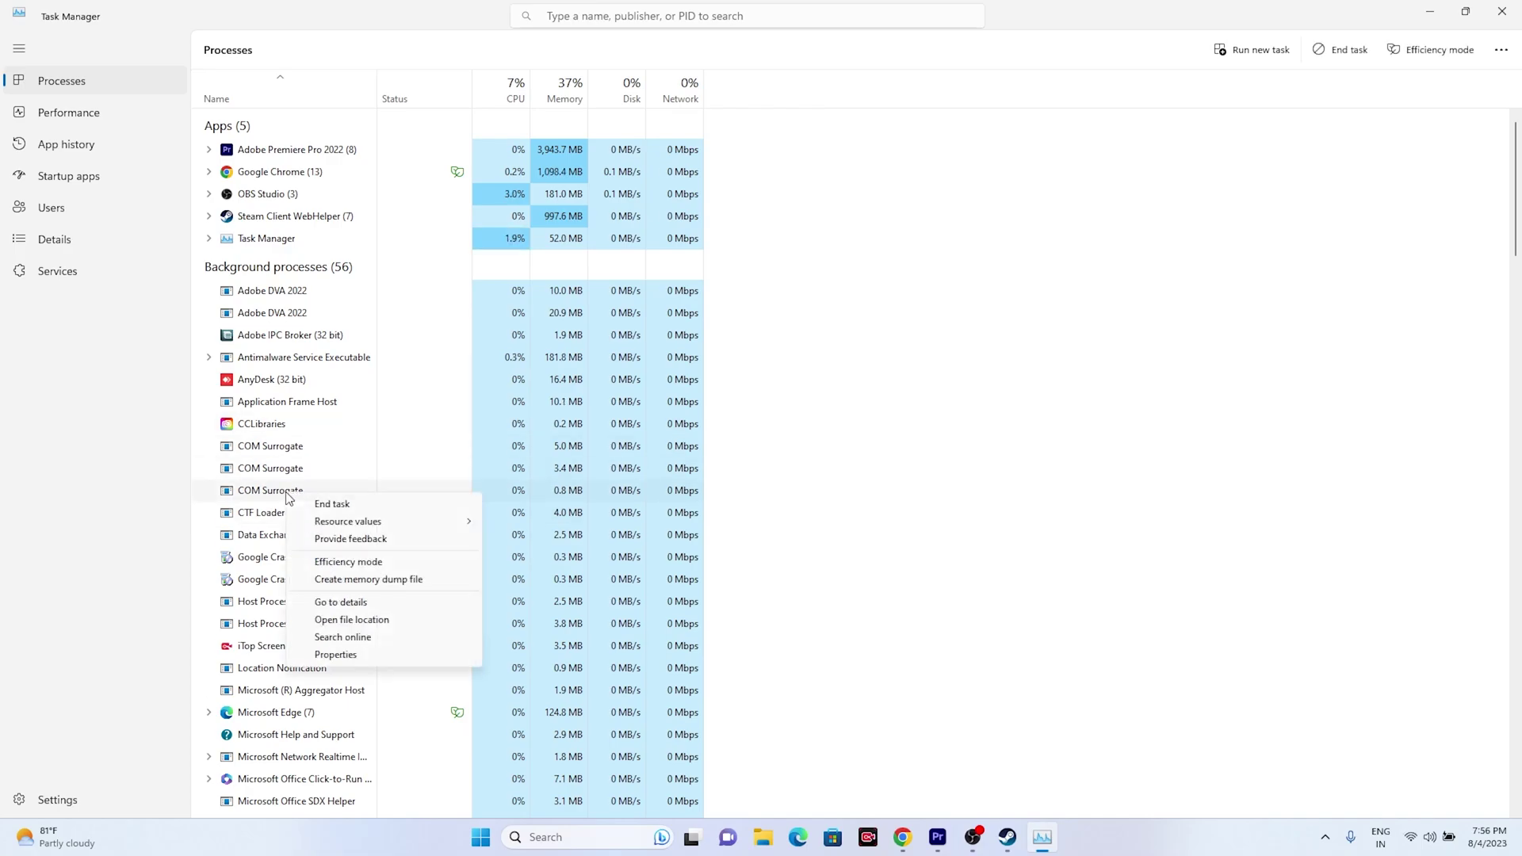
left_click(1024, 491)
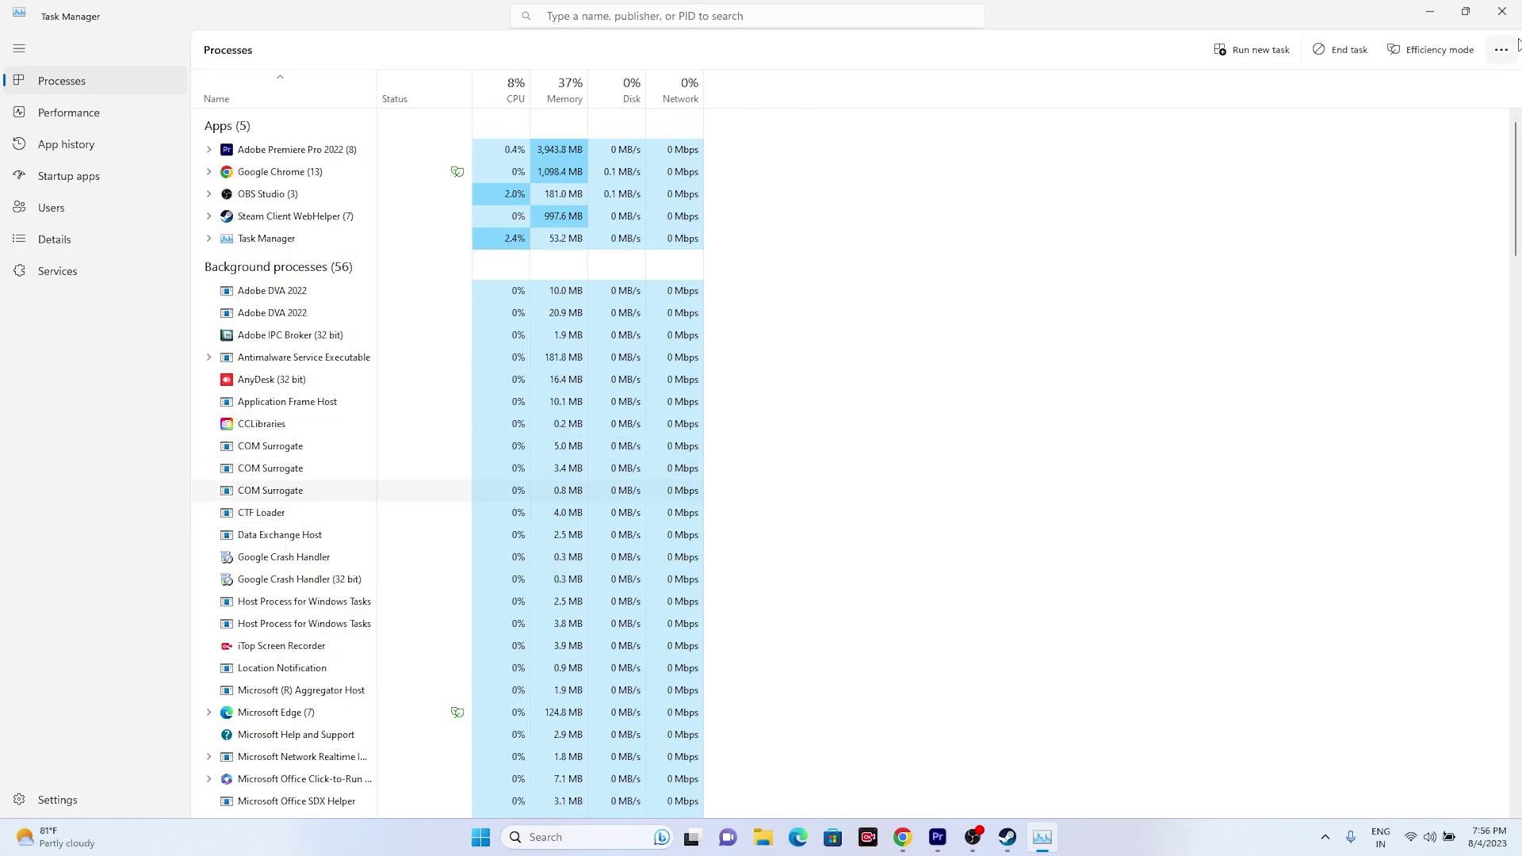
left_click(1501, 11)
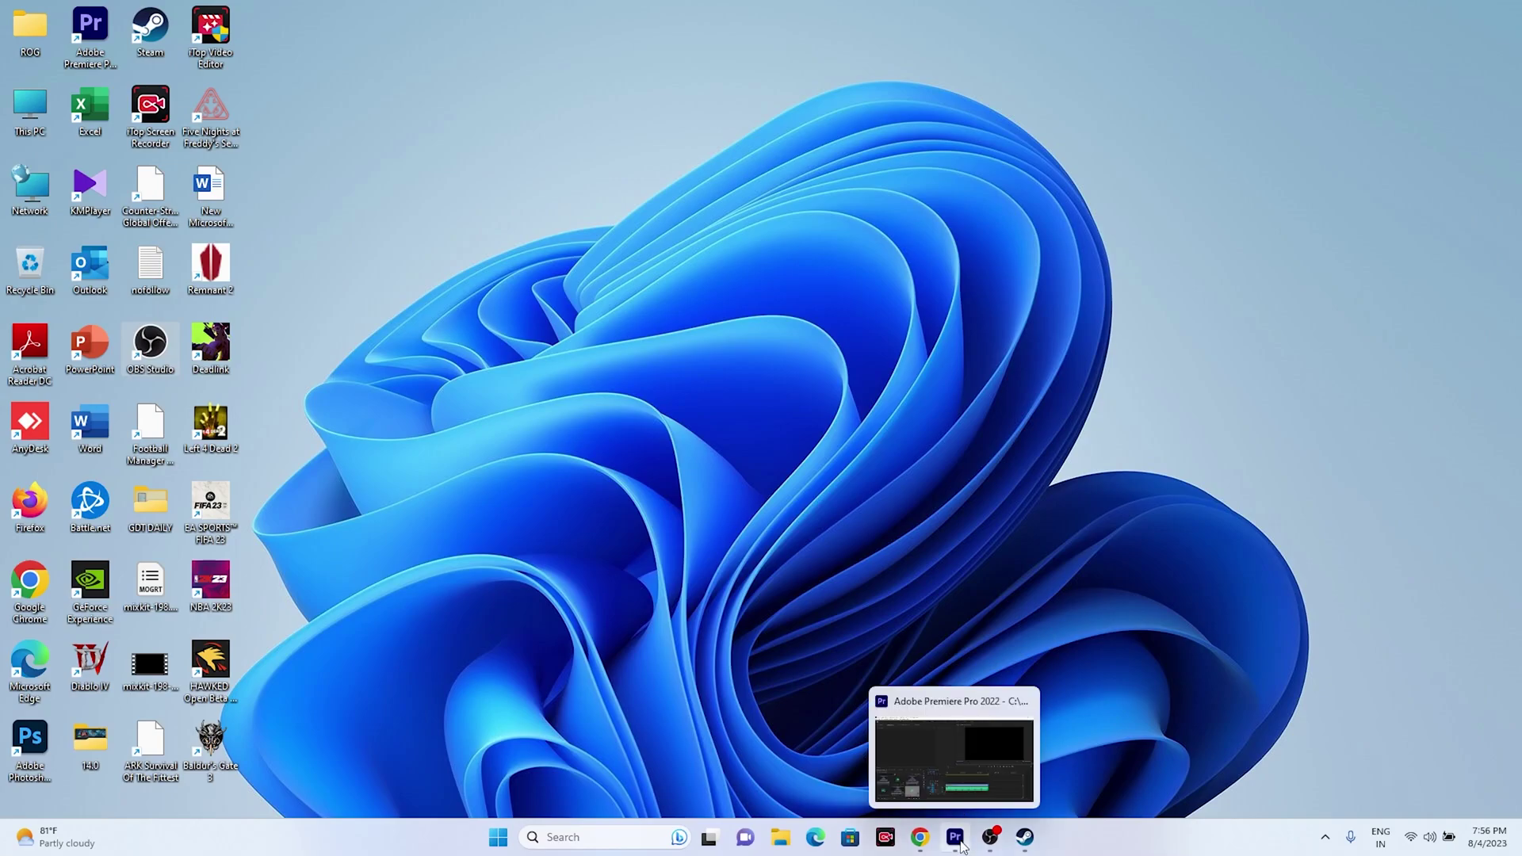
left_click(1033, 843)
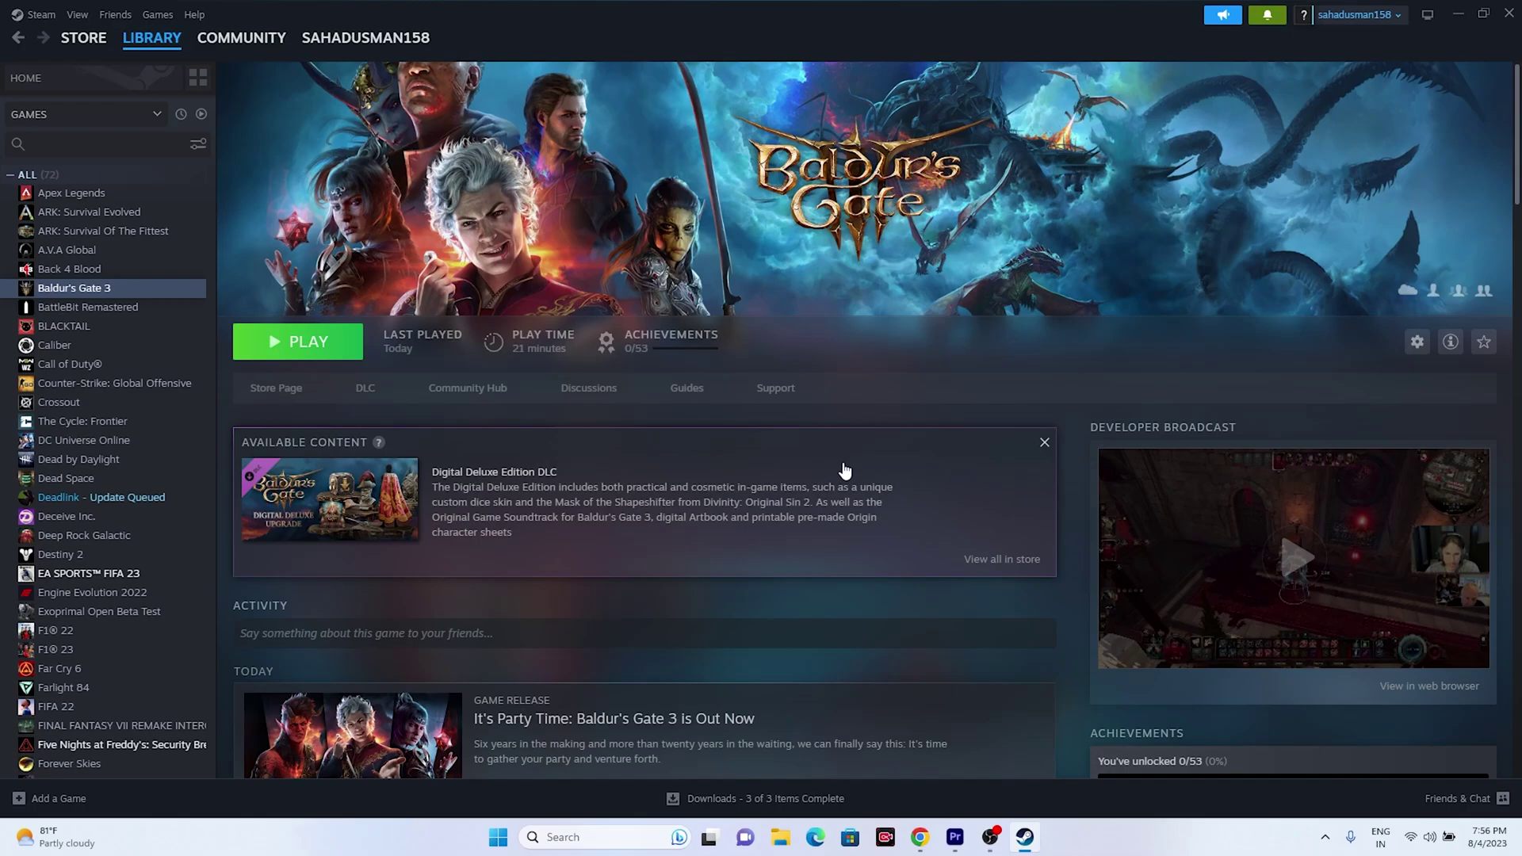
left_click(1457, 16)
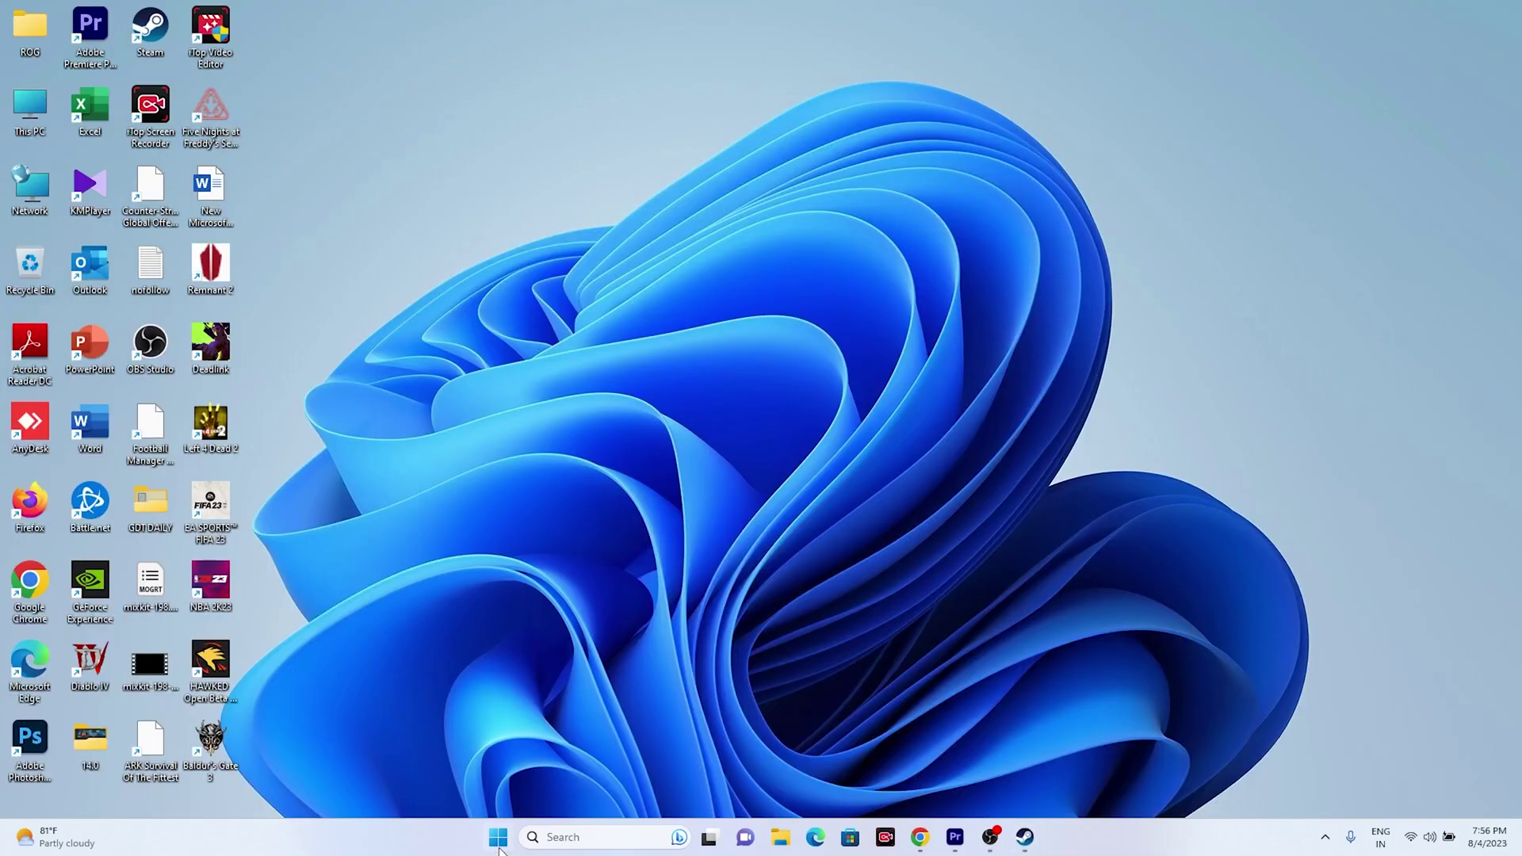
- Launch Microsoft Store from Windows search and search for 'xbox accessories'
left_click(555, 834)
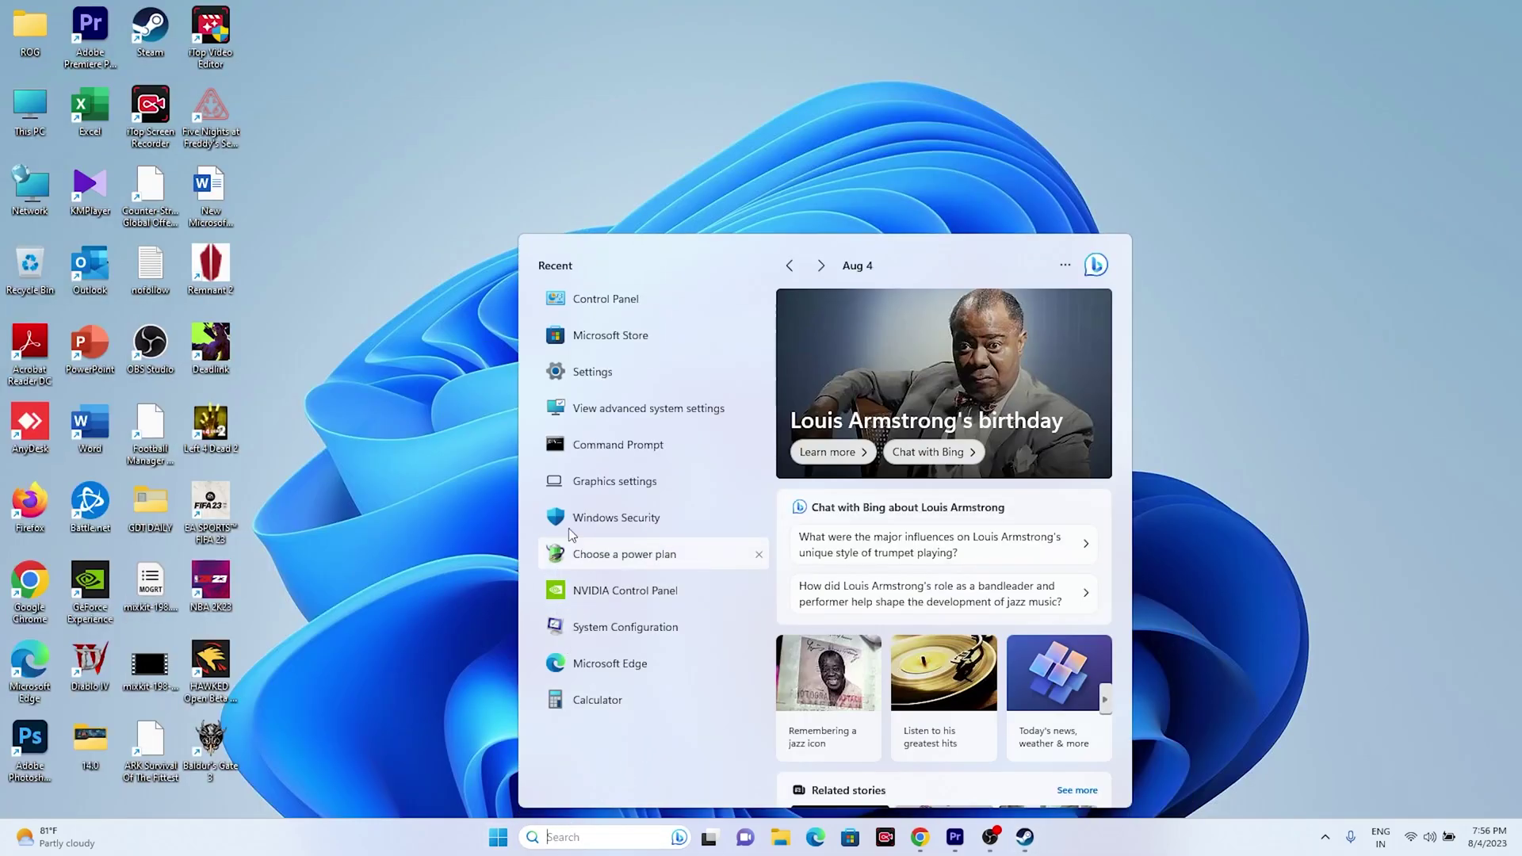
left_click(643, 337)
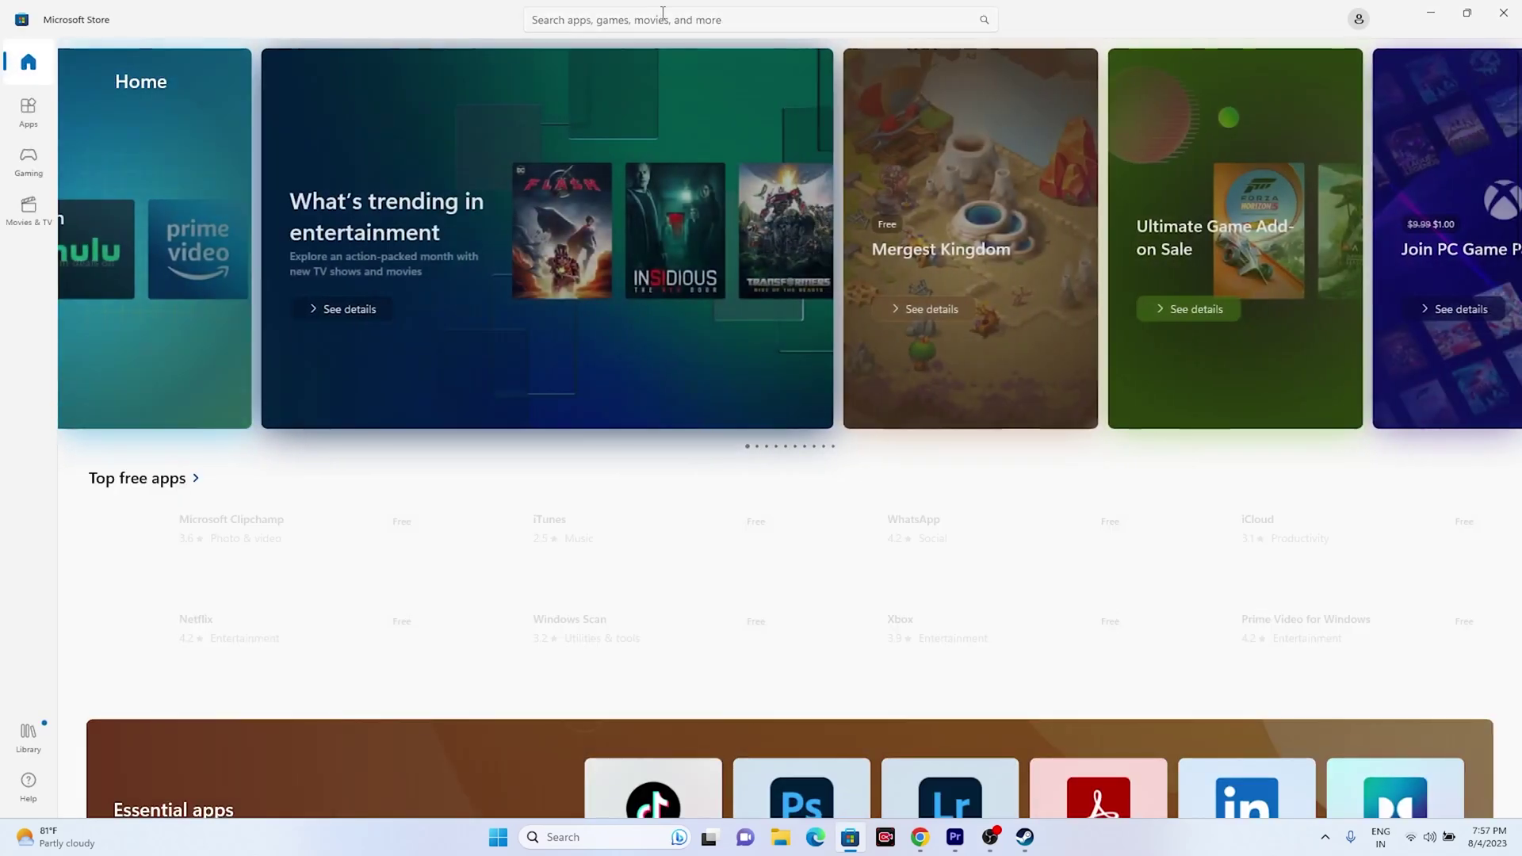
left_click(662, 12)
left_click(648, 62)
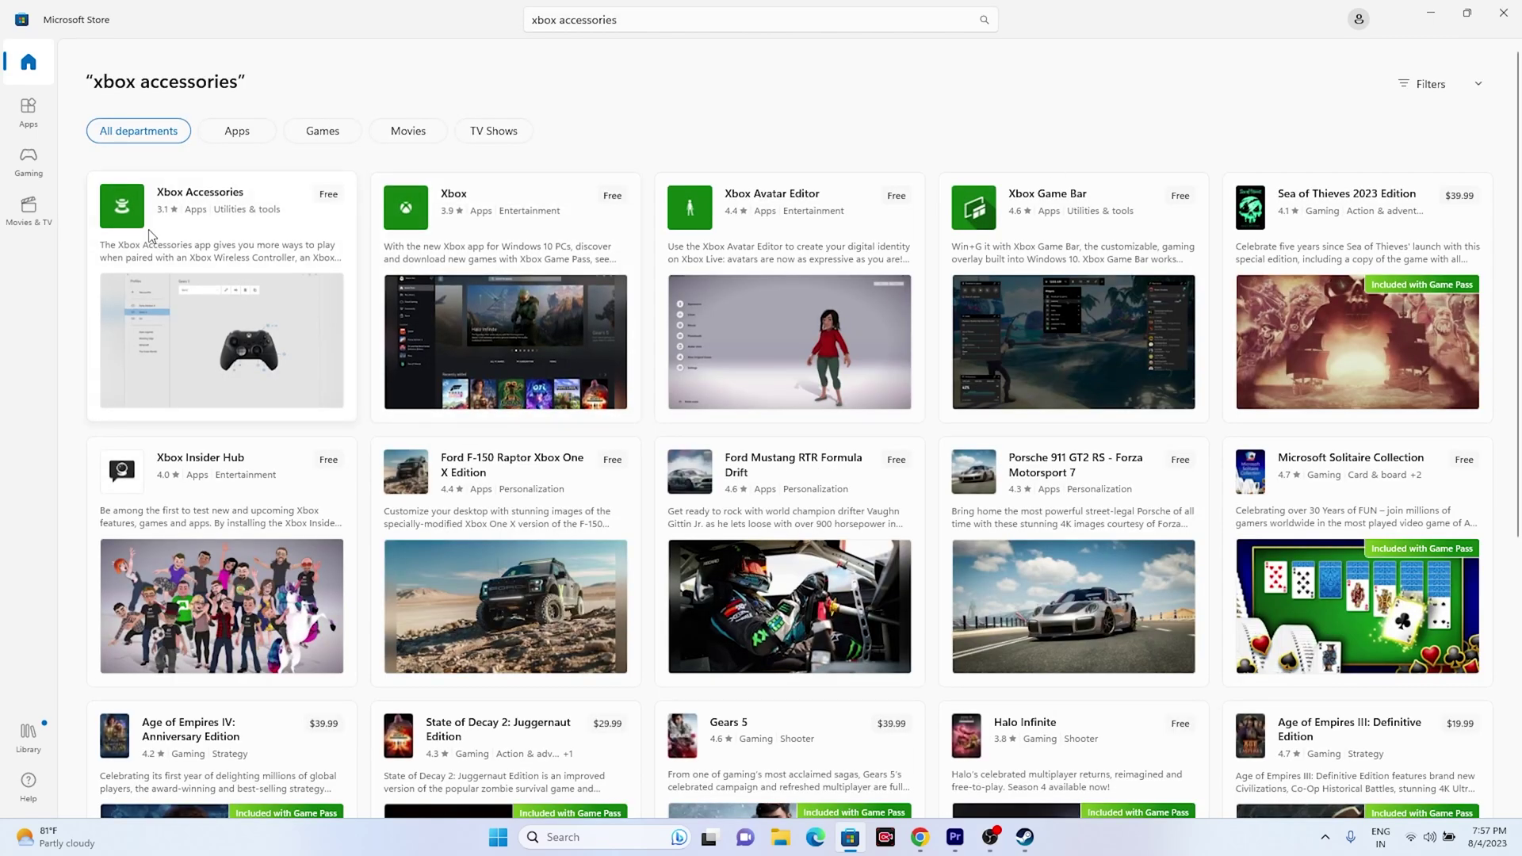
- View the Xbox Accessories app page, then close the Store and return to Steam
left_click(149, 232)
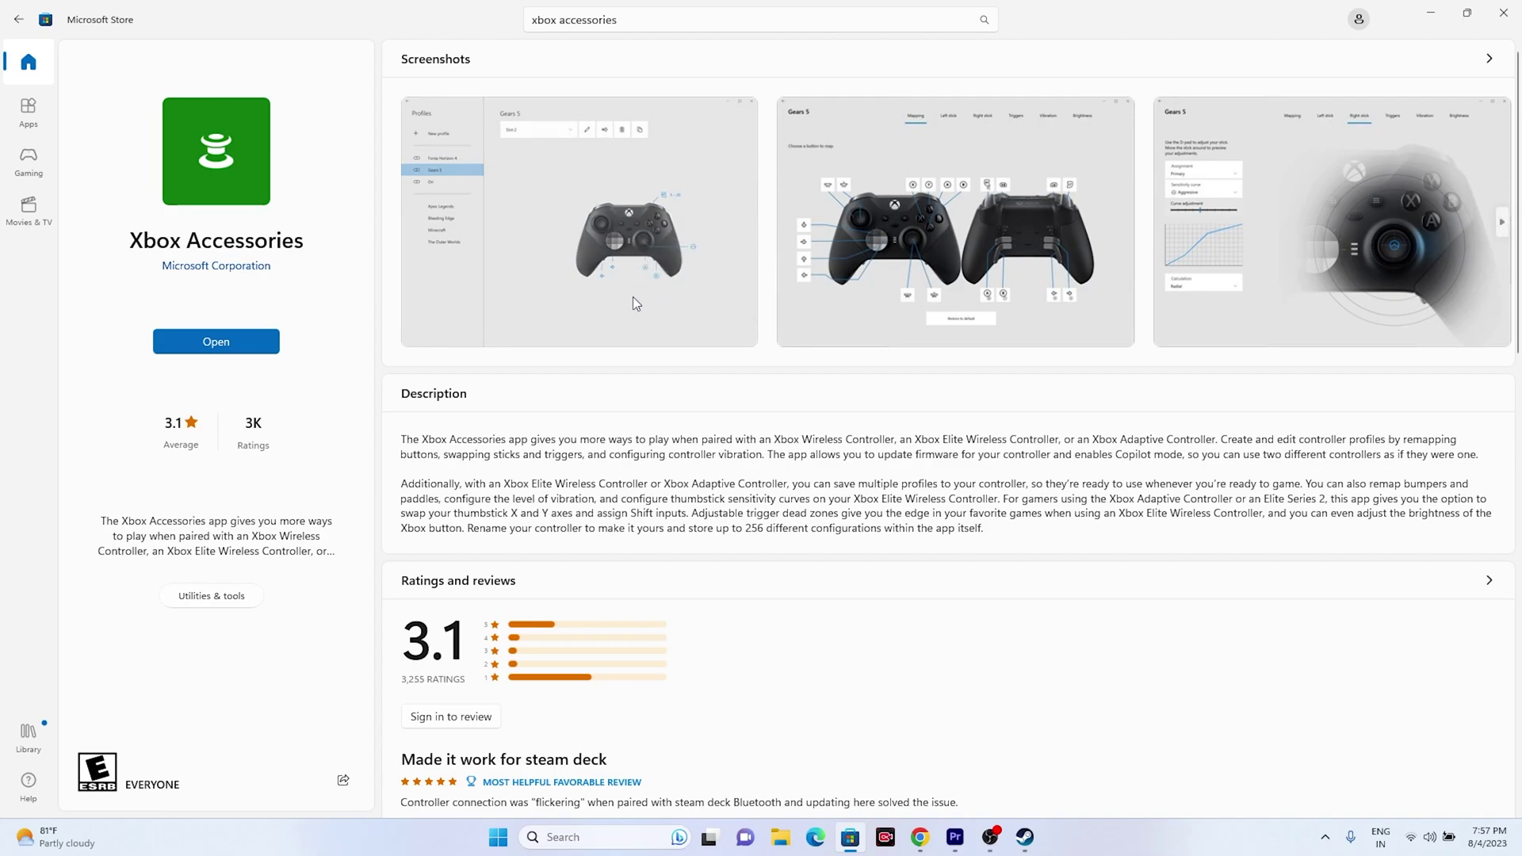
left_click(1504, 10)
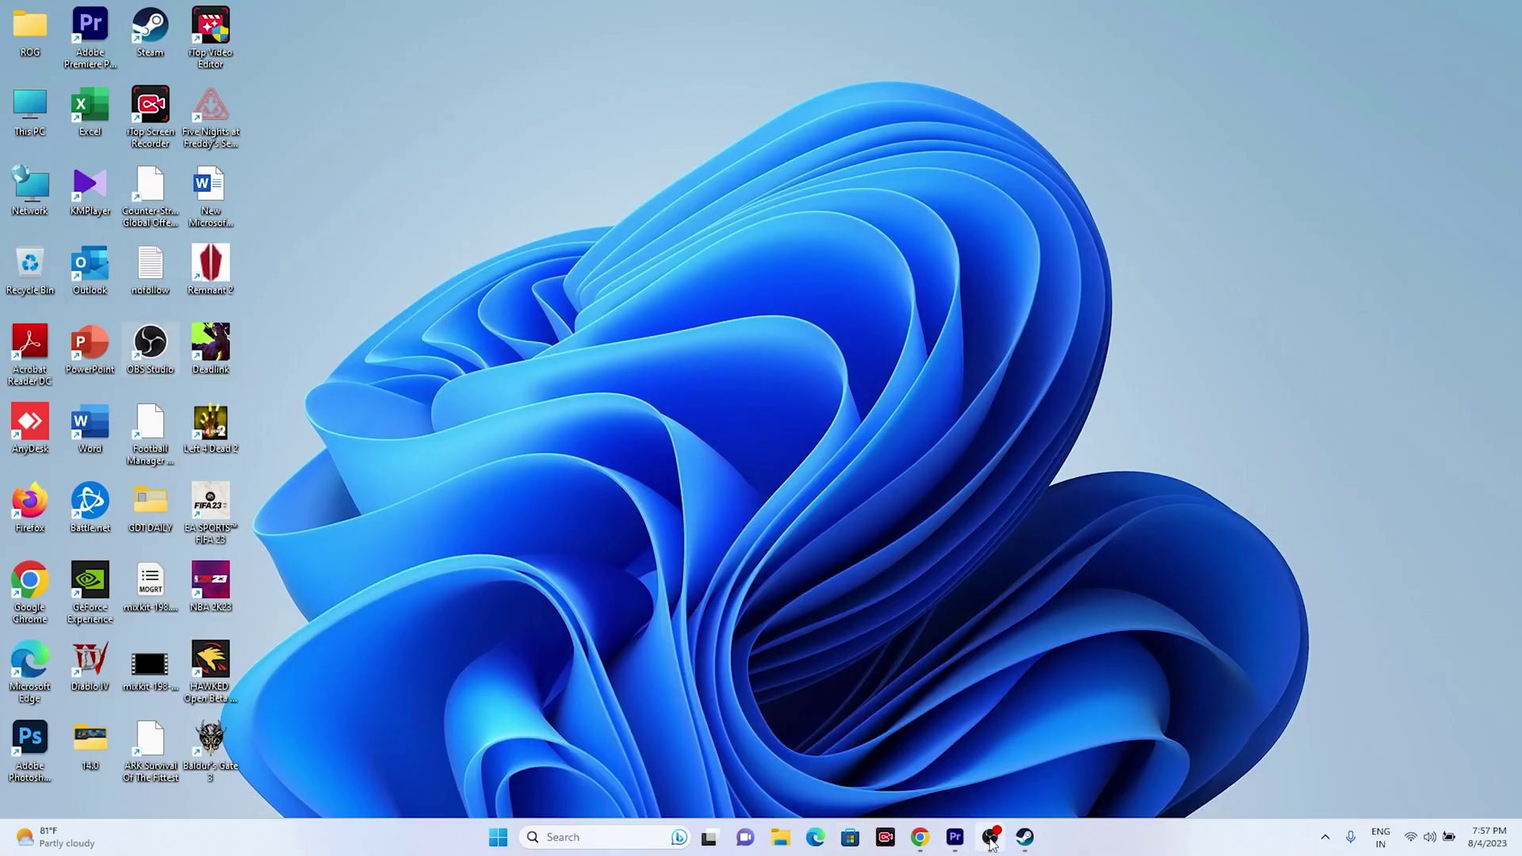
left_click(1027, 837)
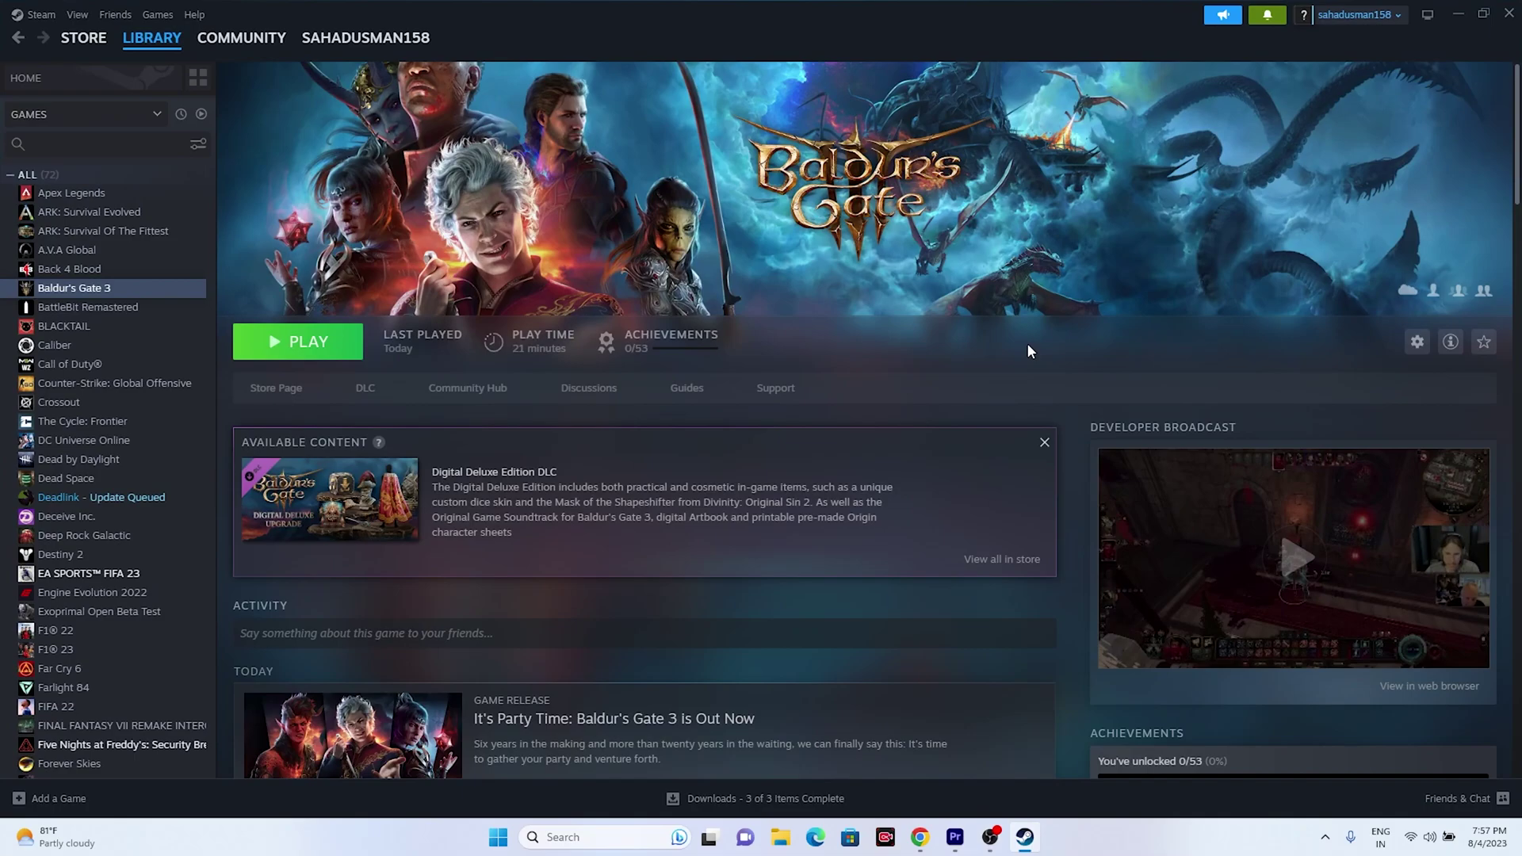